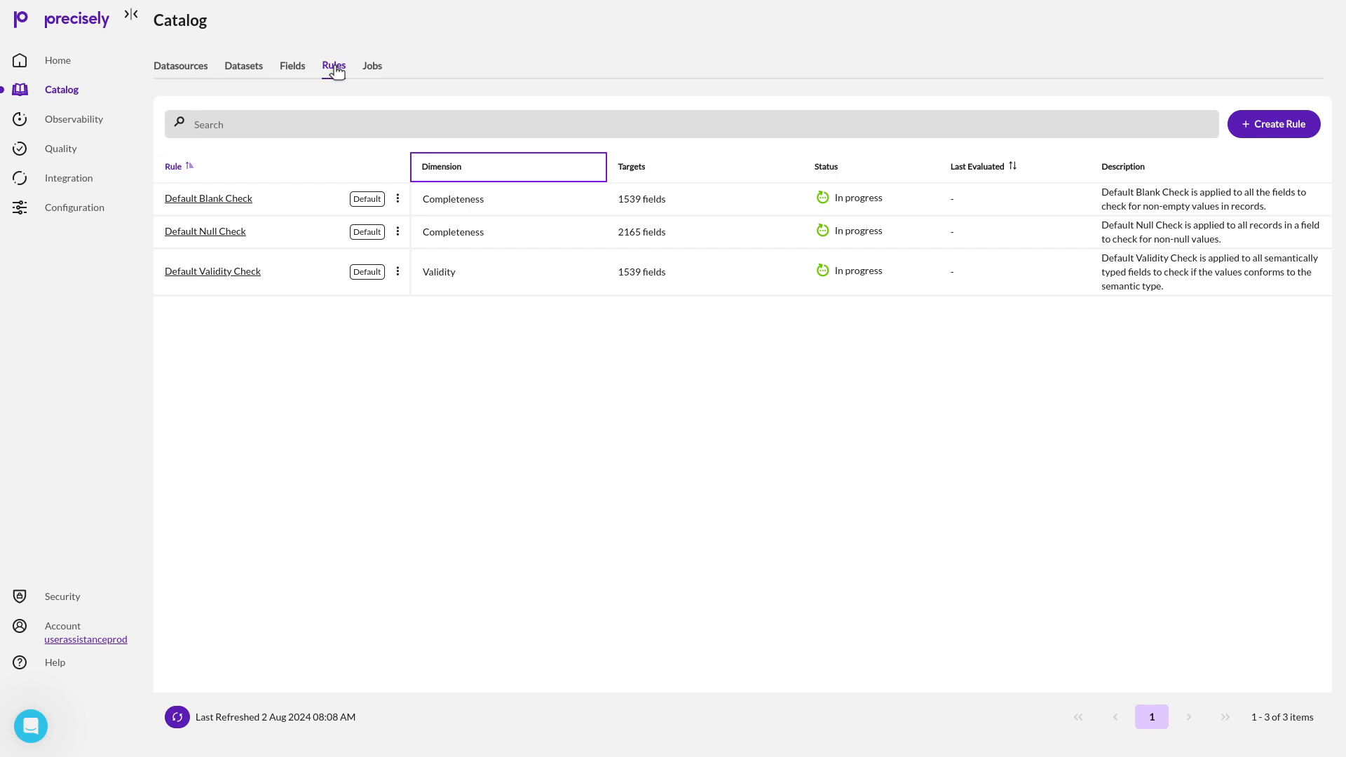
pyautogui.press('Tab')
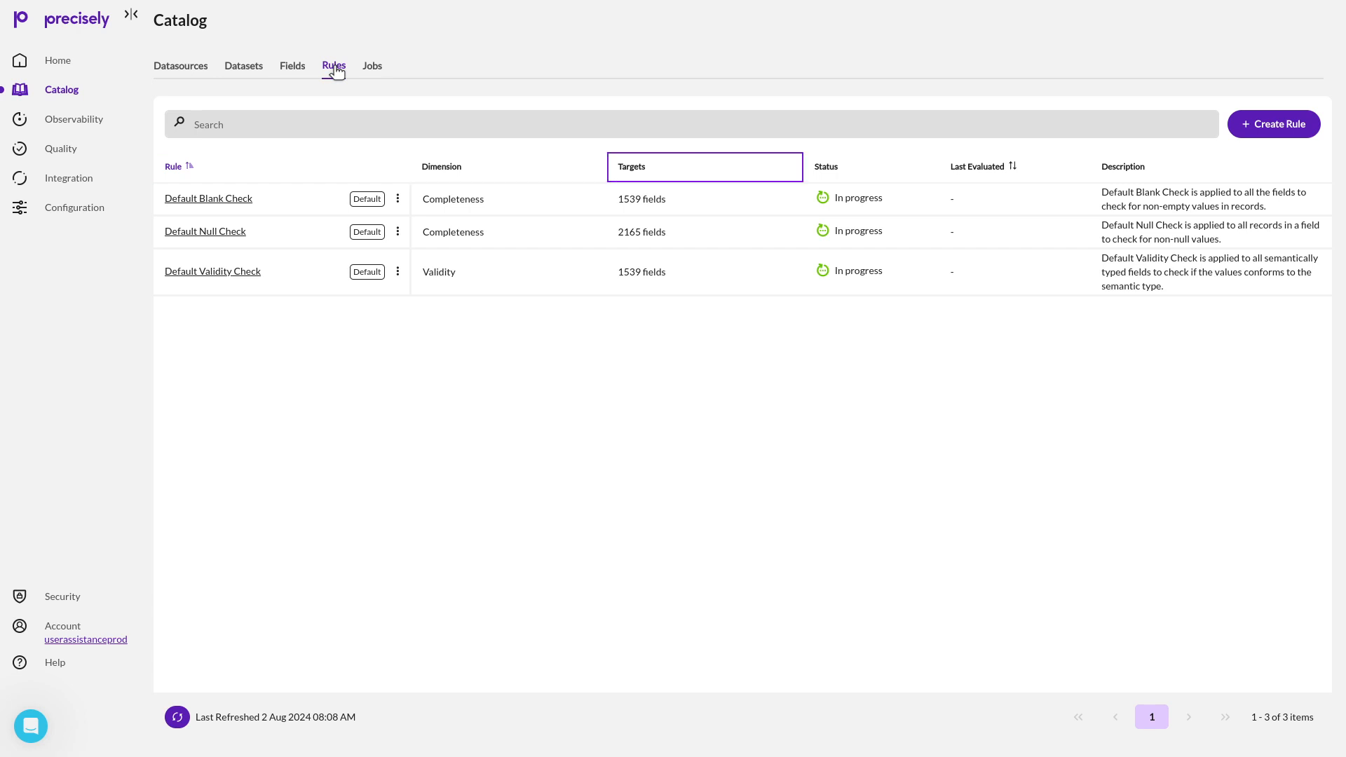
pyautogui.press('Tab')
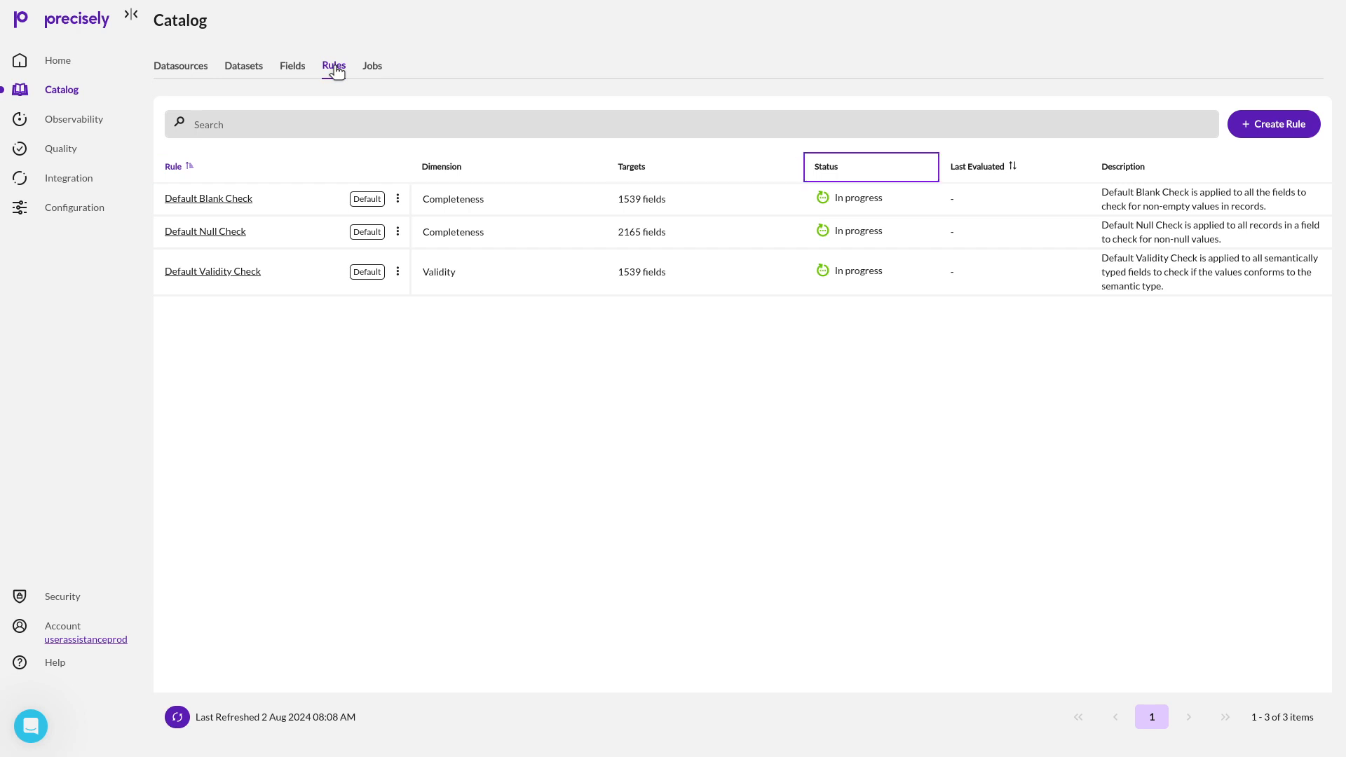
pyautogui.press('Tab')
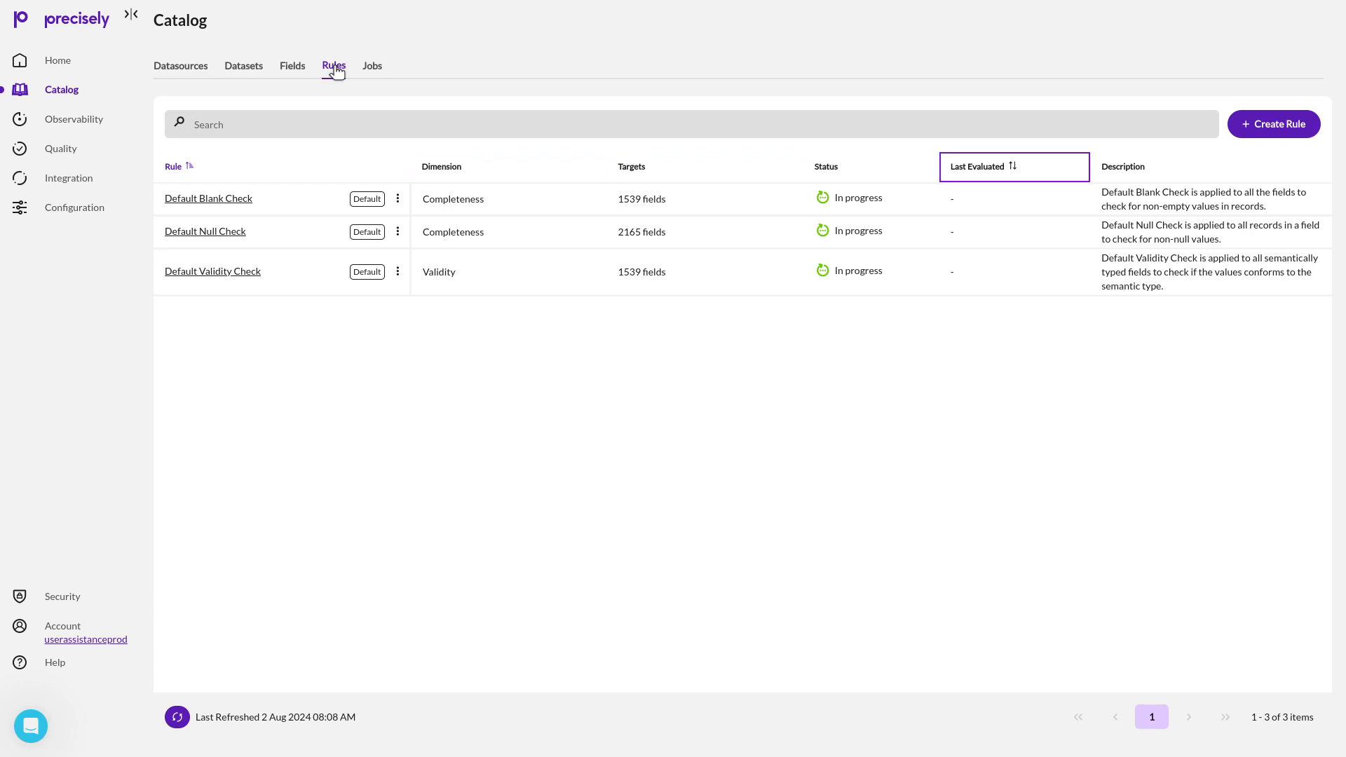
pyautogui.press('Tab')
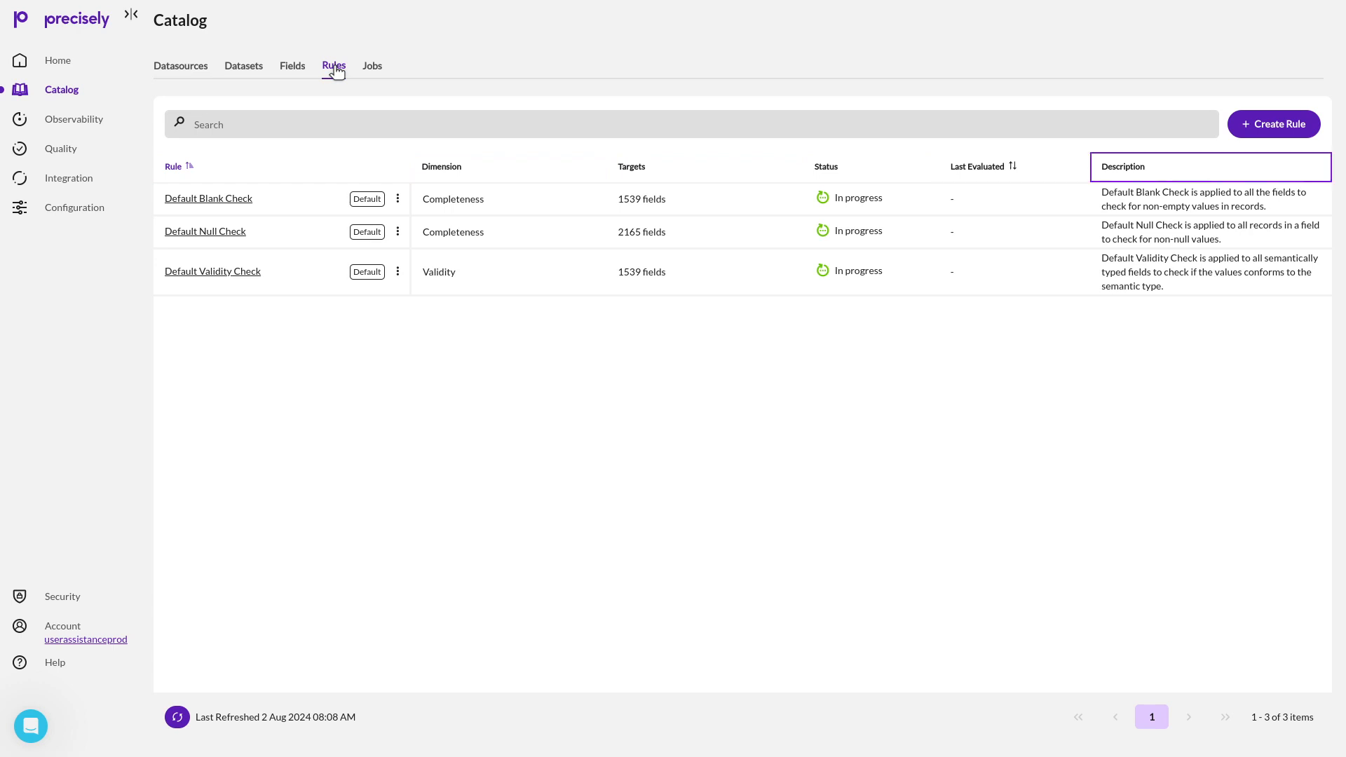
pyautogui.press('Tab')
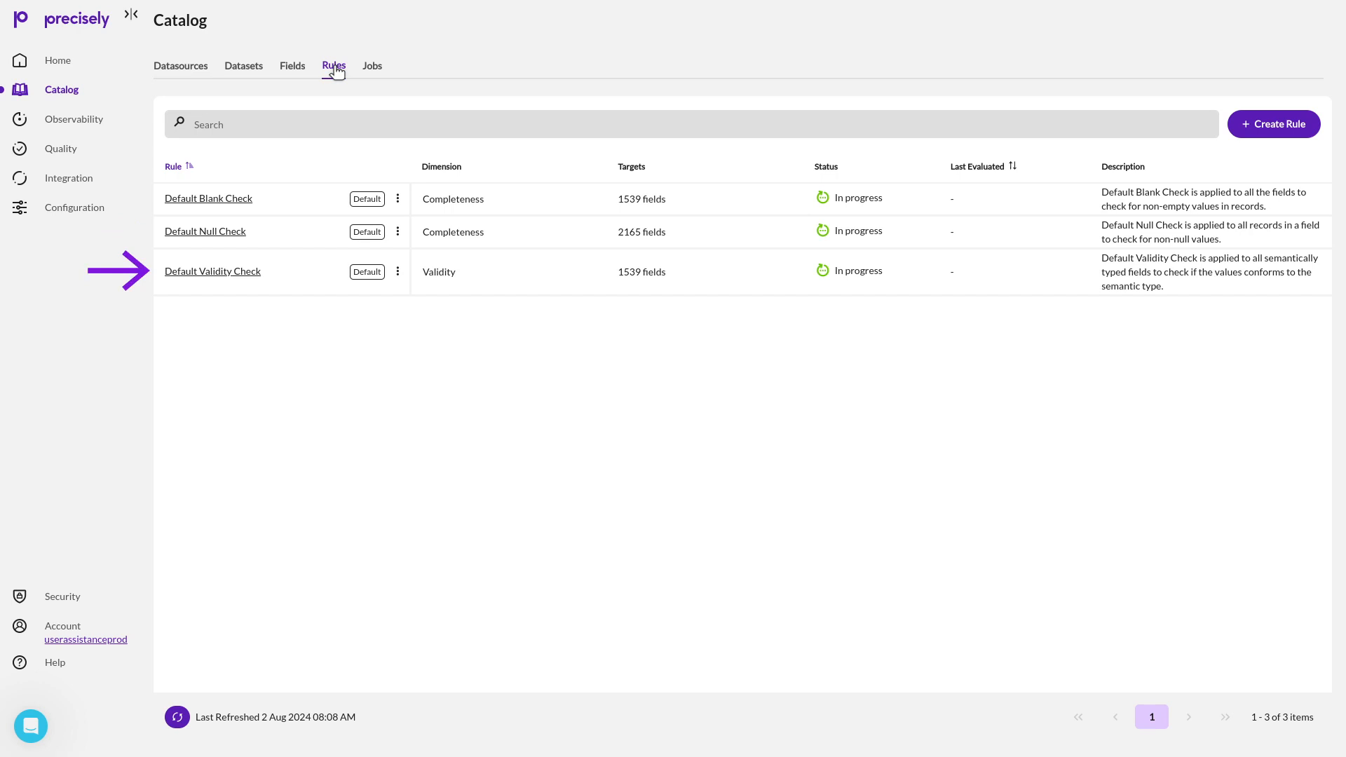
# Review the rule scores and the rule definition of Default Blank Check, and return to the rules list.
pyautogui.click(223, 198)
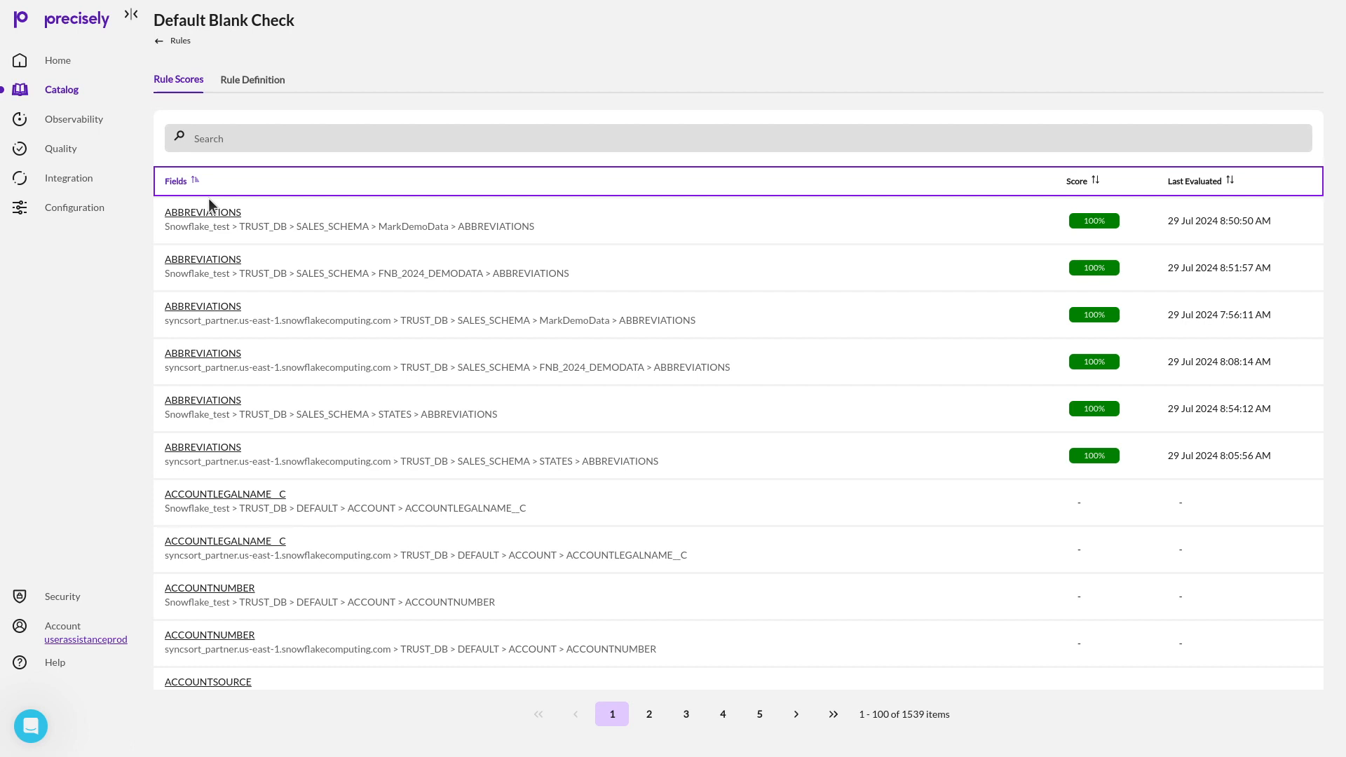
pyautogui.click(250, 82)
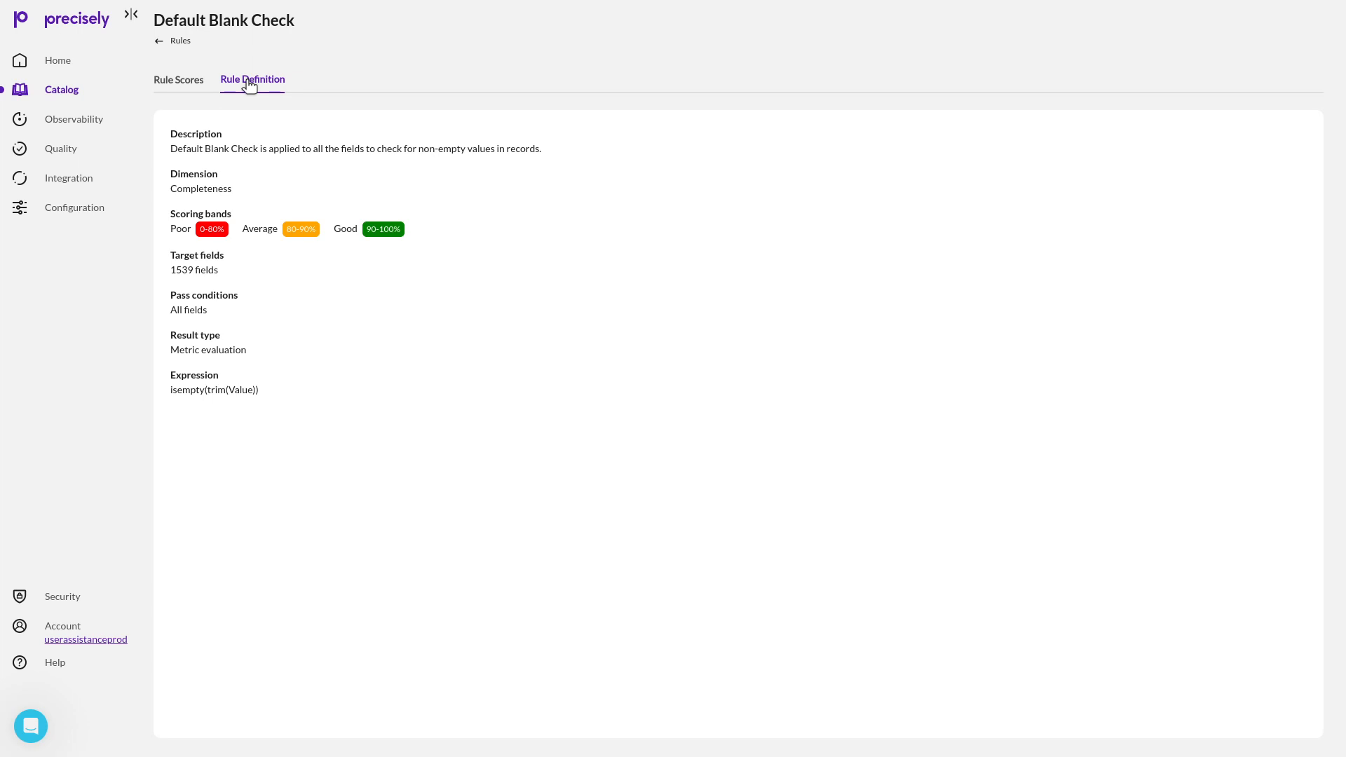
pyautogui.click(179, 41)
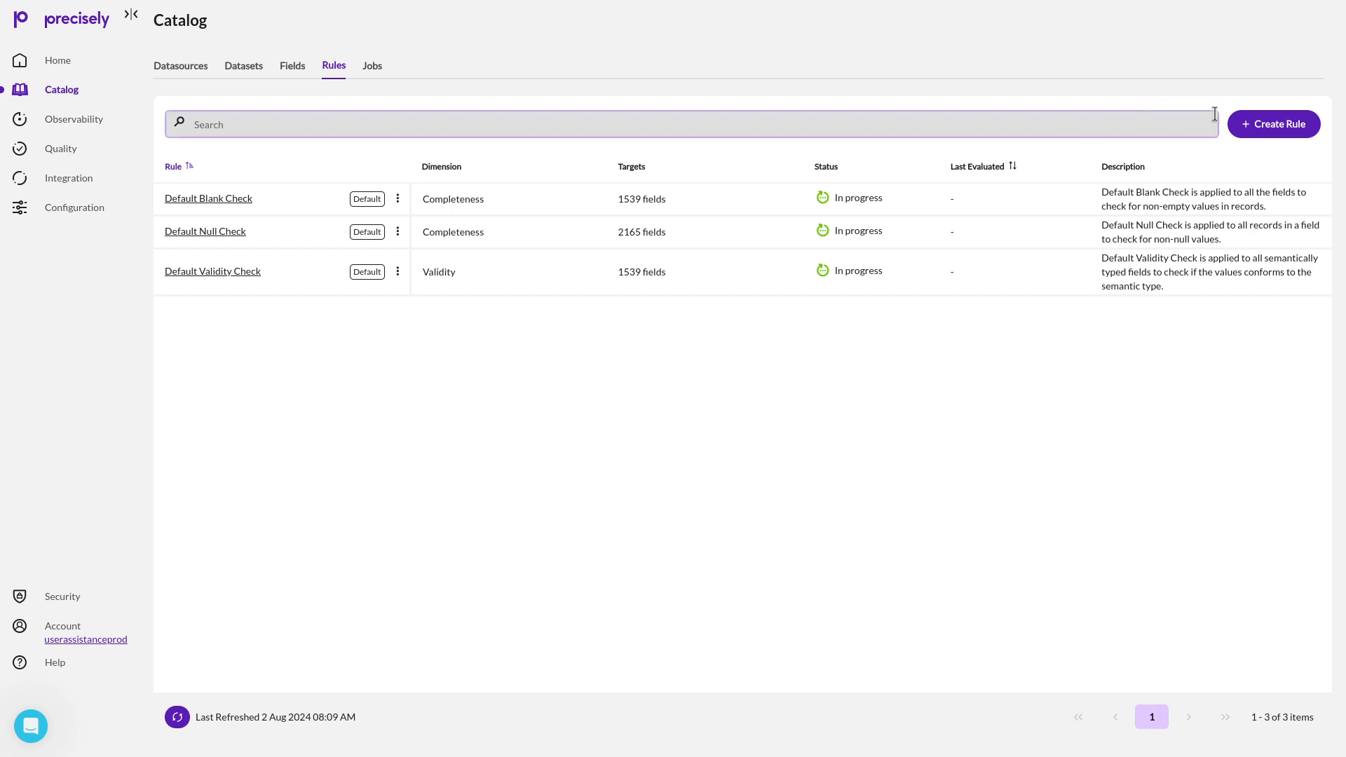
# Start a new rule named "Testing" with the description "This rule is created for testing purpose." and the Consistency dimension.
pyautogui.click(1274, 125)
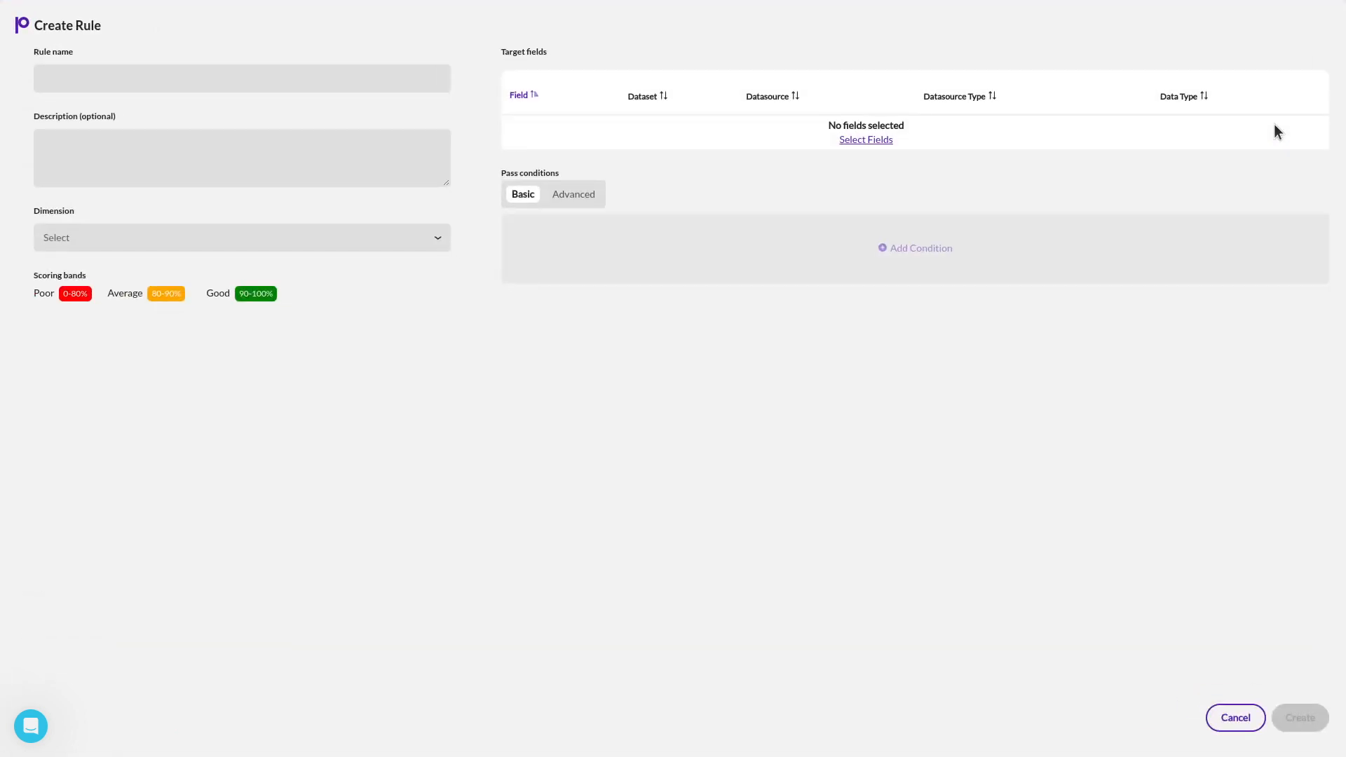
pyautogui.click(76, 78)
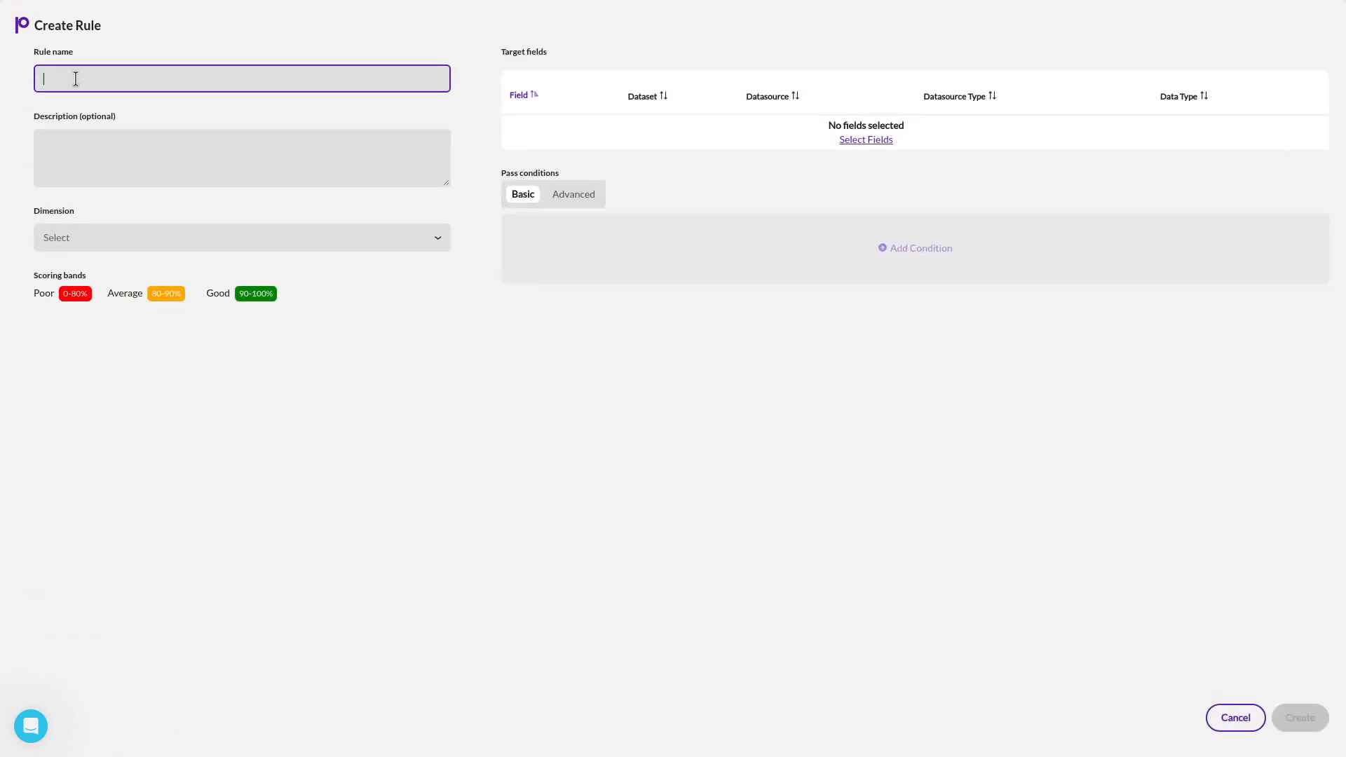
pyautogui.write('Testing')
pyautogui.click(74, 135)
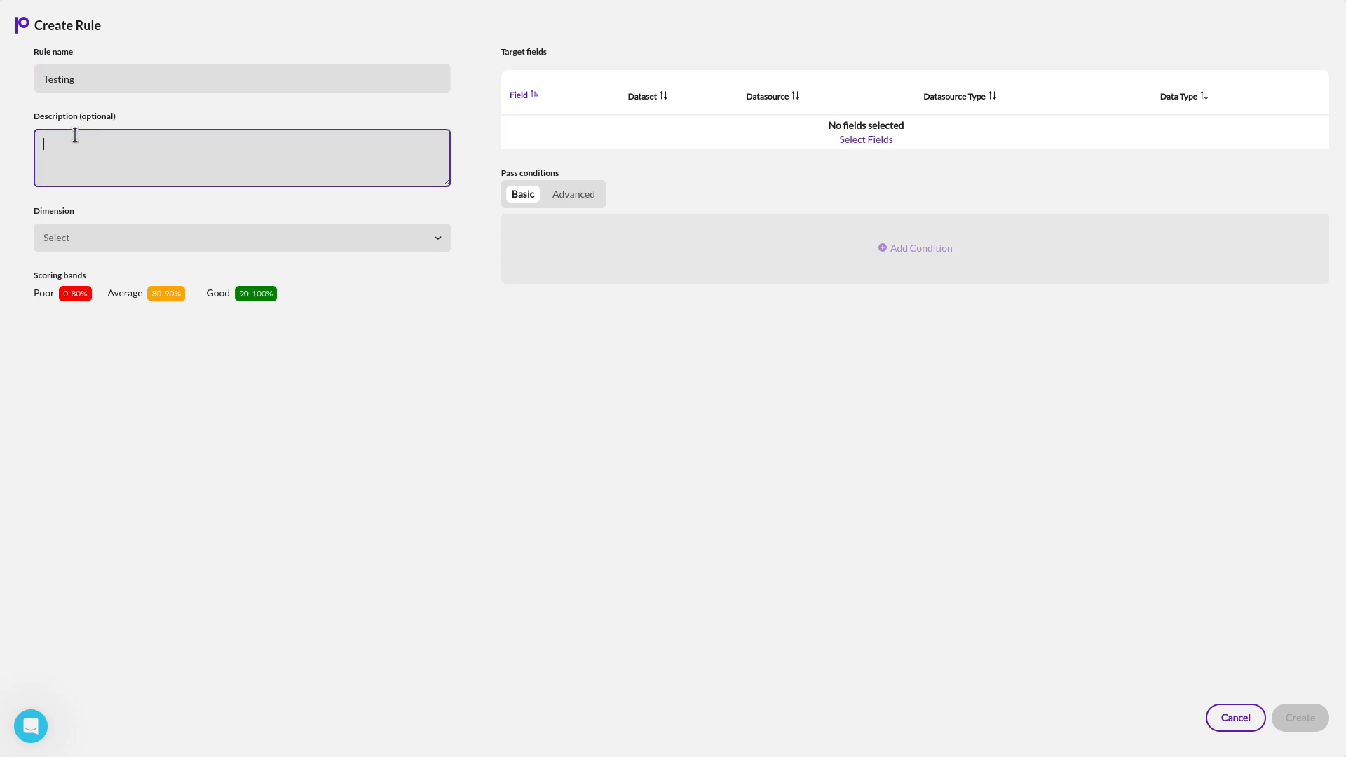
pyautogui.write('This rule is created for testing purpose.')
pyautogui.click(293, 237)
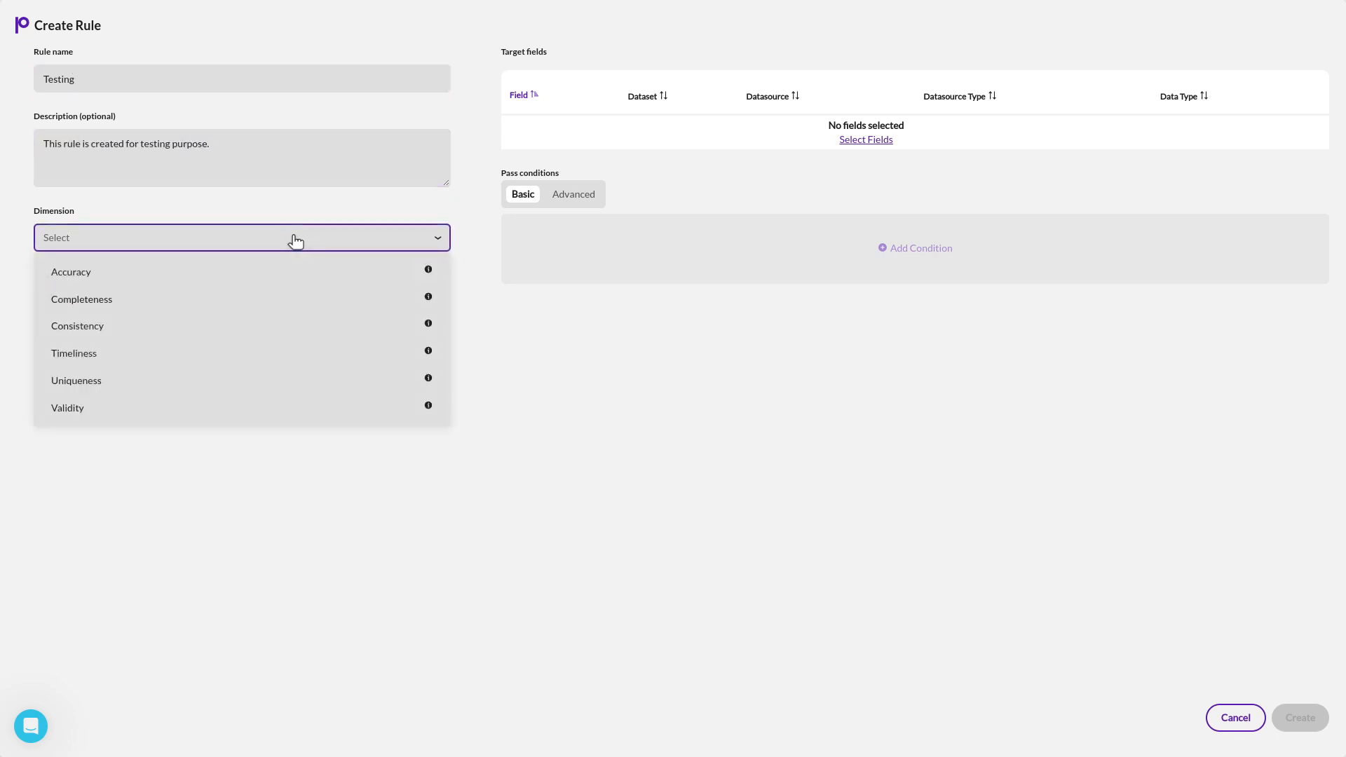
pyautogui.click(161, 334)
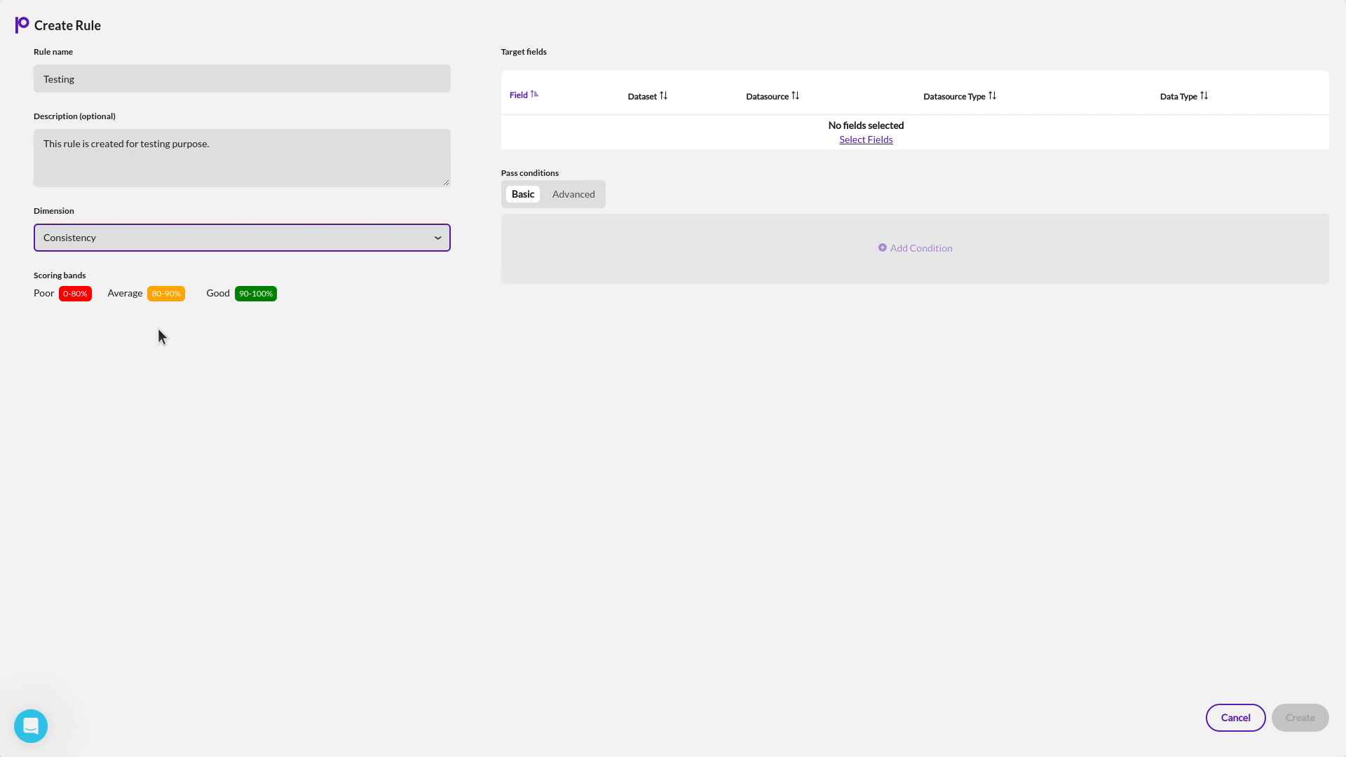
# Add the decimal field Address_set_1_Latitude from the CUSTOMER_NAME_ADDR_VAL_LDS dataset as the rule's target field.
pyautogui.click(865, 140)
pyautogui.click(67, 83)
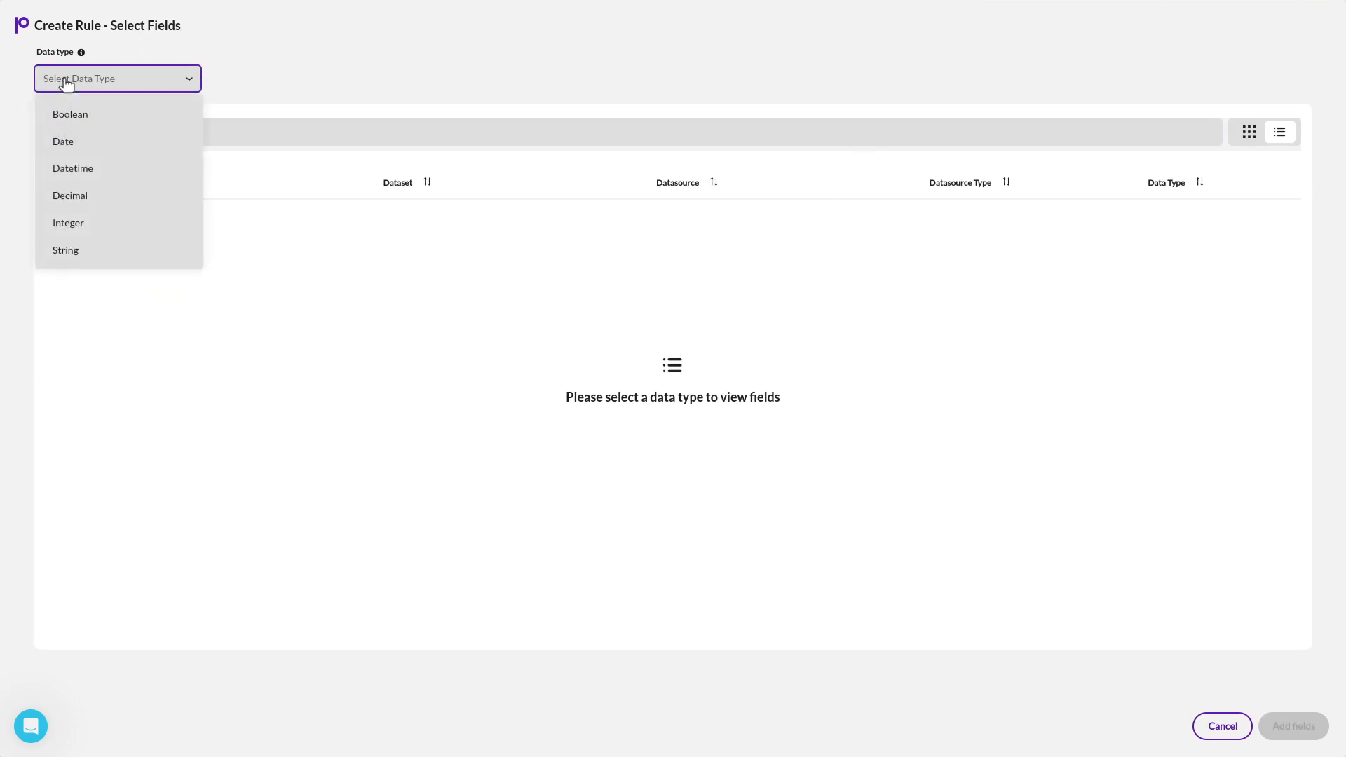
pyautogui.click(66, 195)
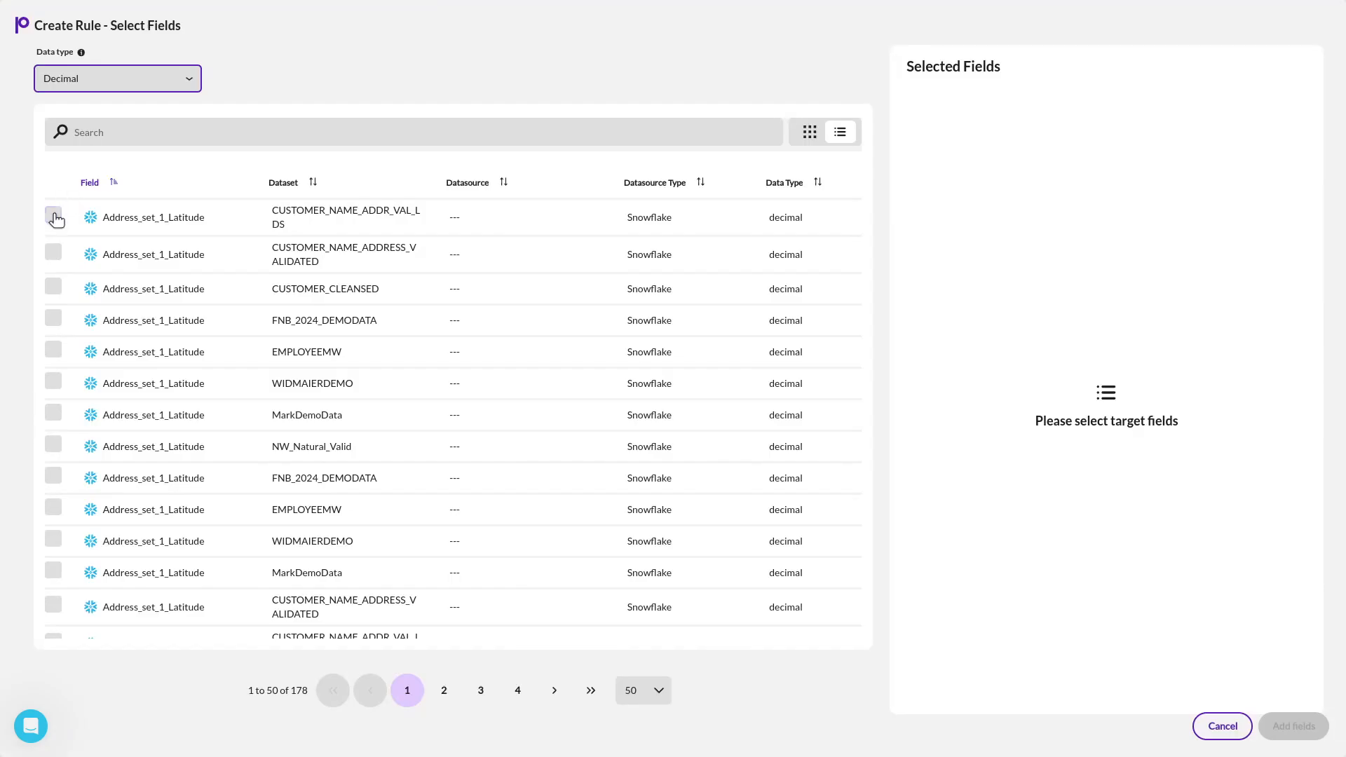
pyautogui.click(54, 216)
pyautogui.click(1282, 728)
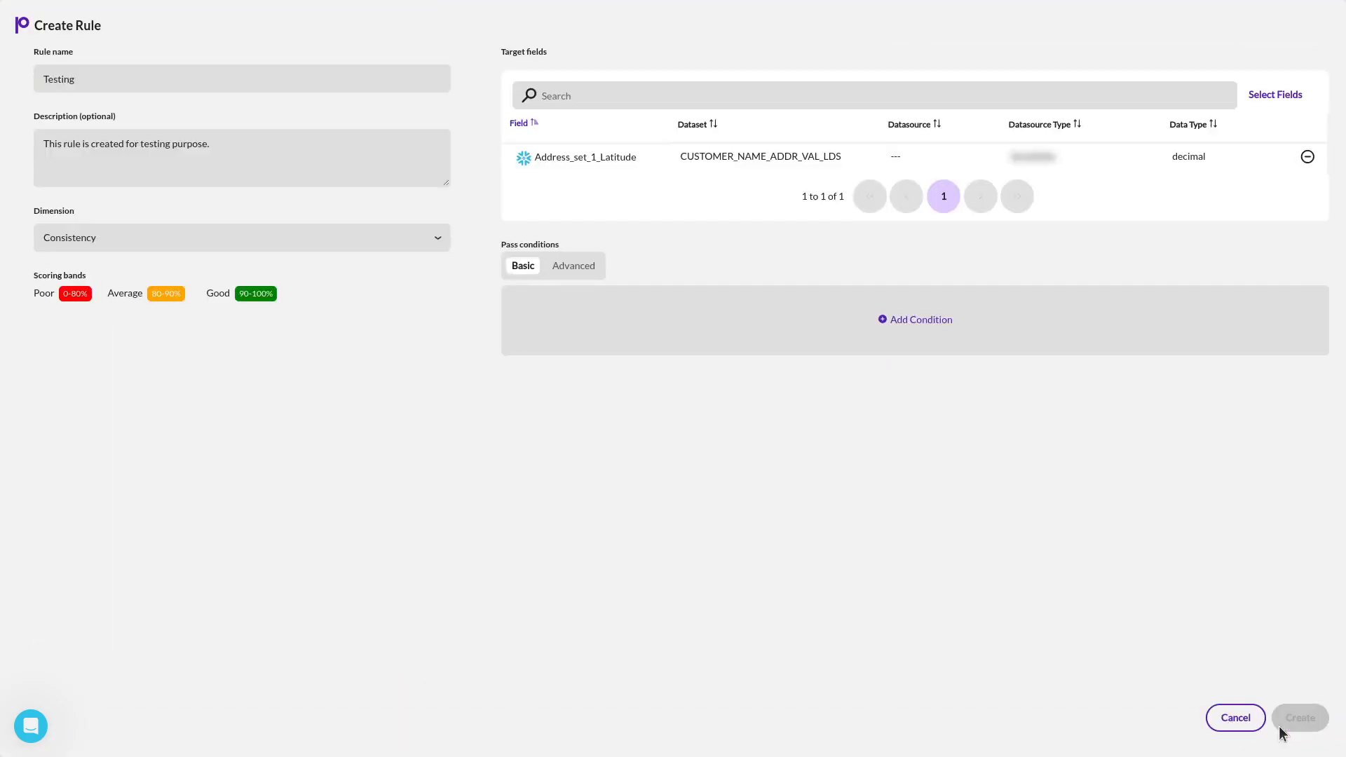
# Add a pass condition requiring Value to equal 1, switch it to the Advanced expression form, and create the rule.
pyautogui.click(927, 320)
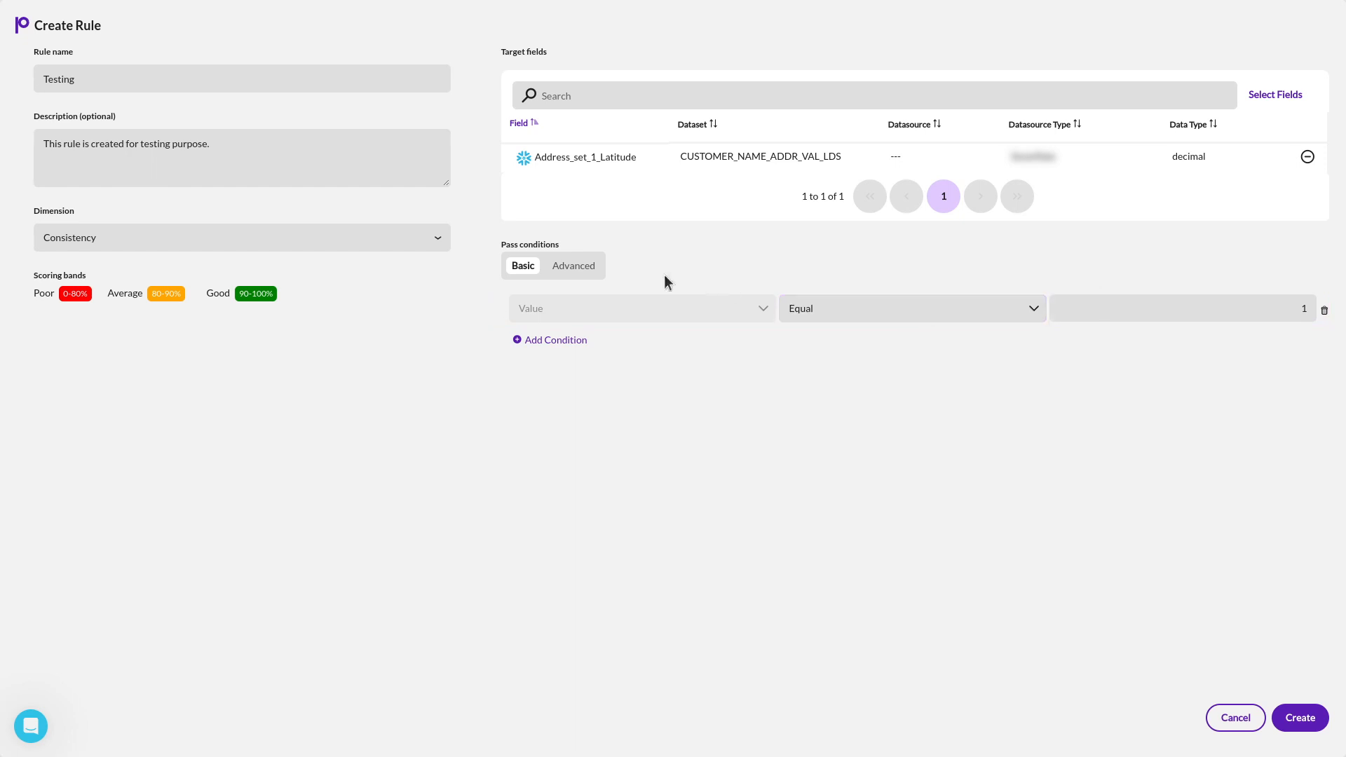
pyautogui.click(572, 268)
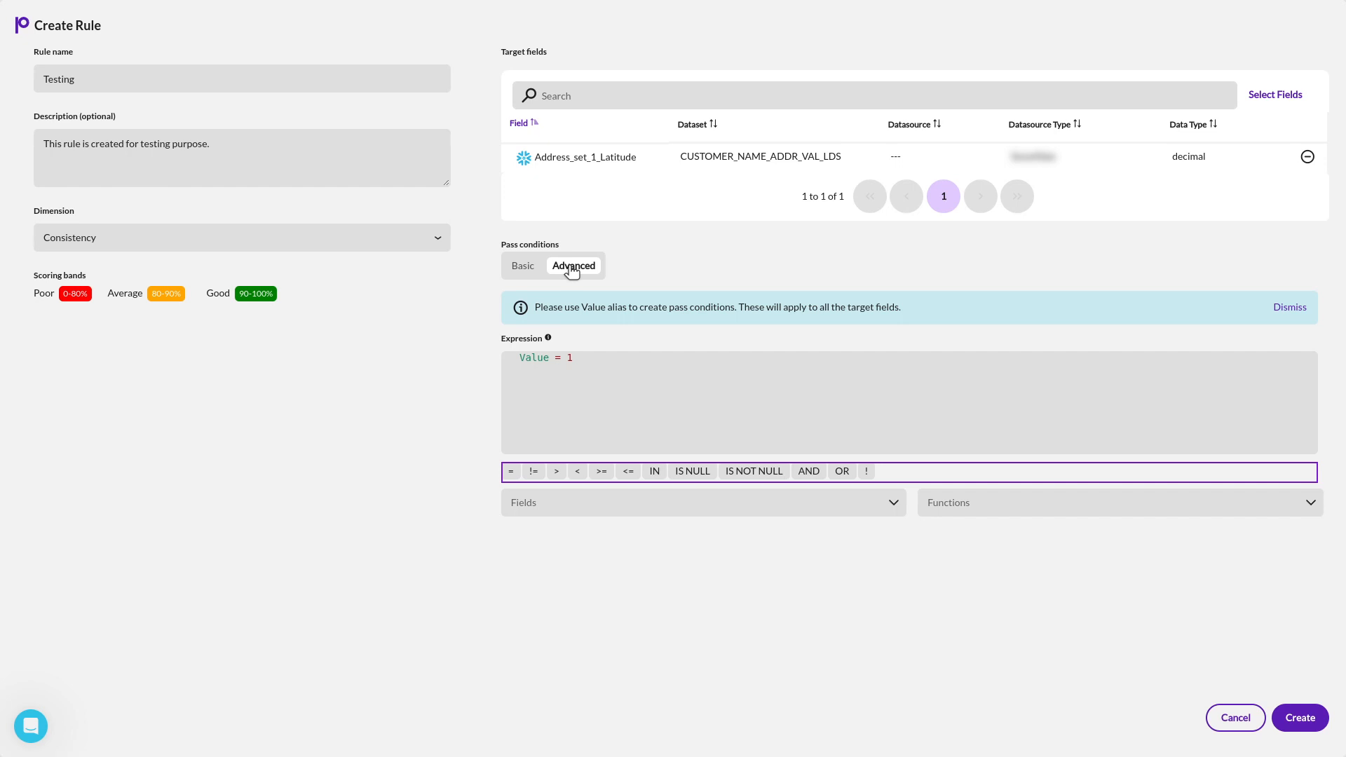
pyautogui.click(1298, 723)
pyautogui.click(1298, 723)
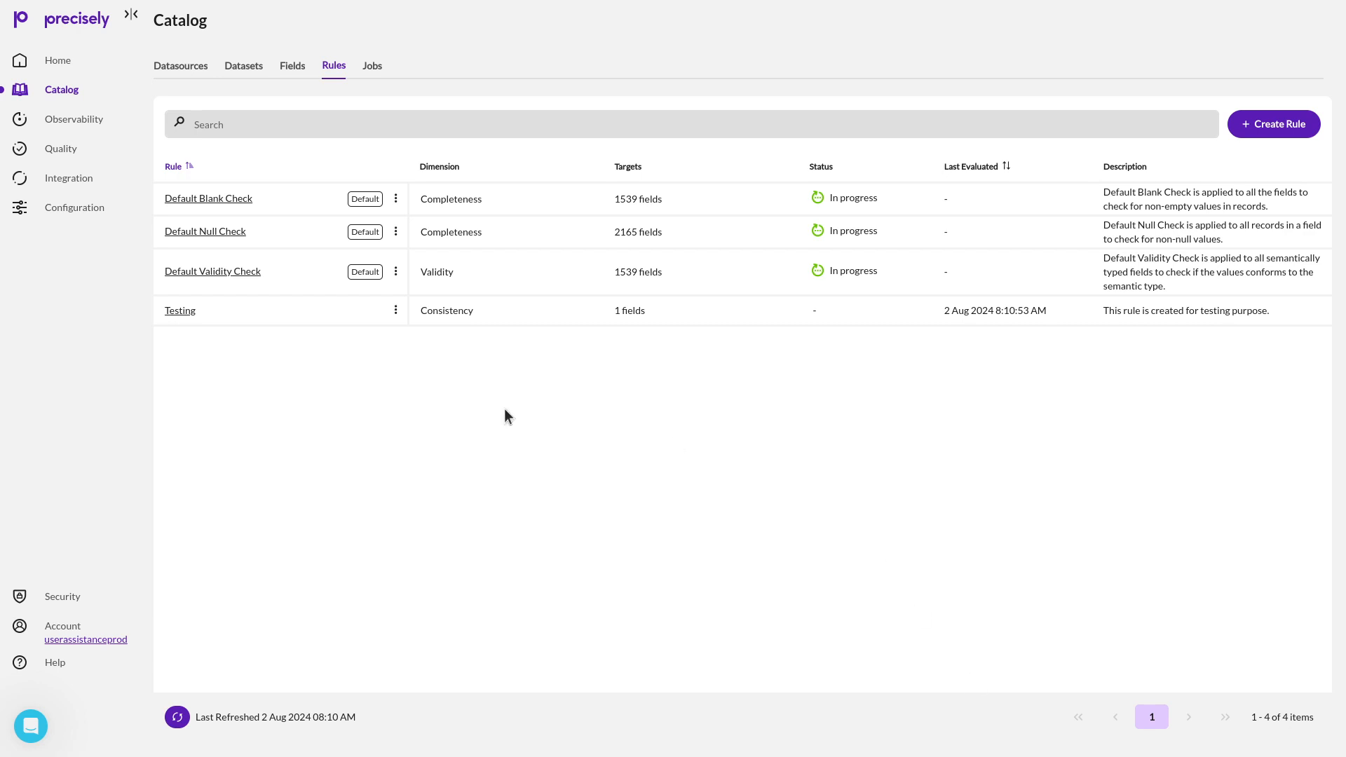
# Examine the quality scoring of the syncsort_partner.us-east-1.snowflakecomputing.com datasource for the Completeness dimension, and return to the catalog.
pyautogui.click(180, 68)
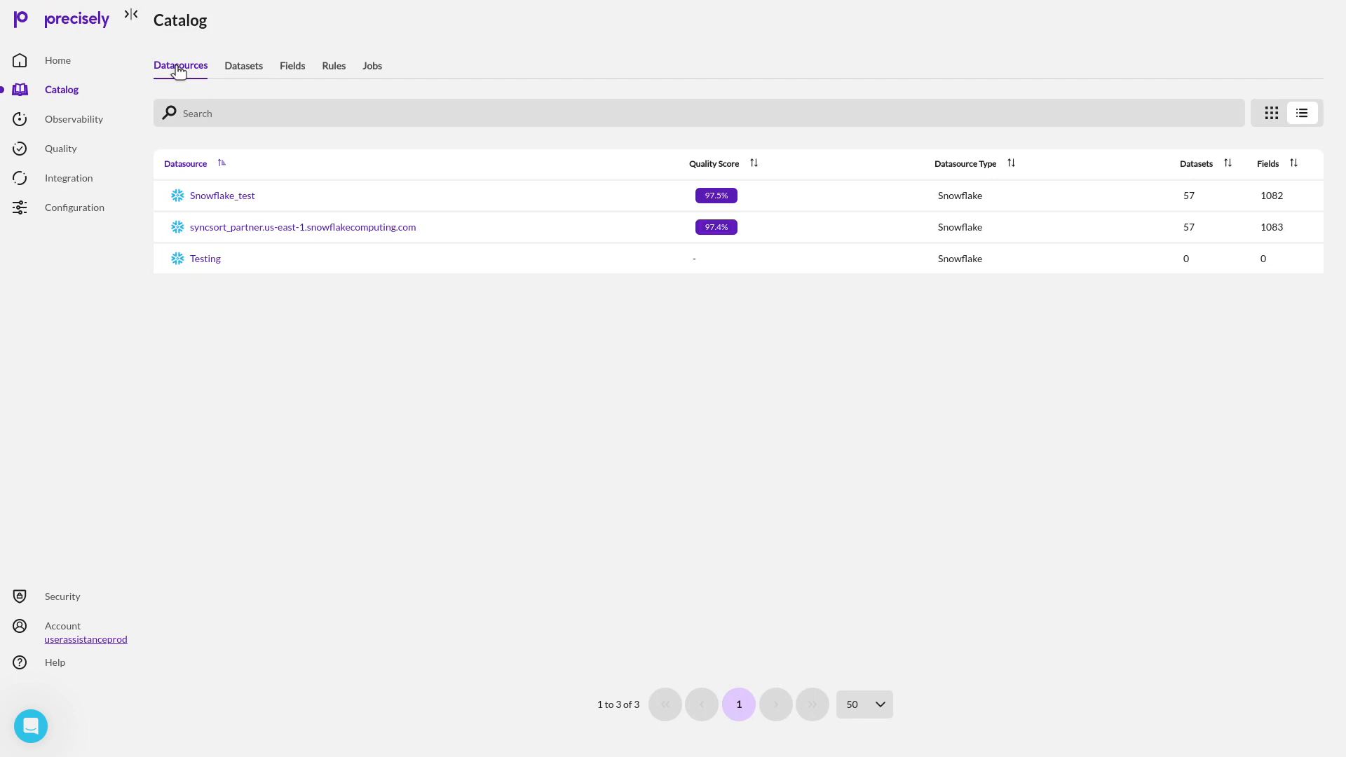
pyautogui.click(237, 227)
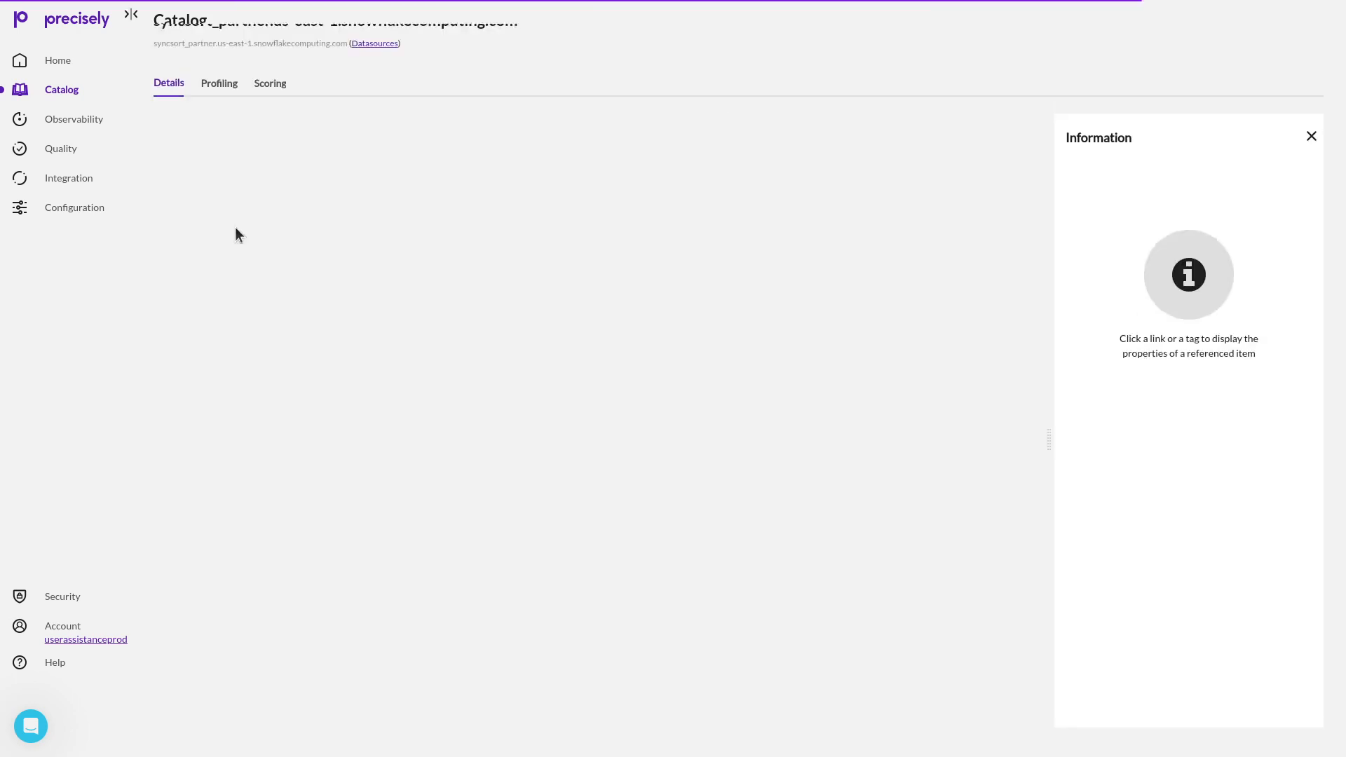
pyautogui.click(270, 84)
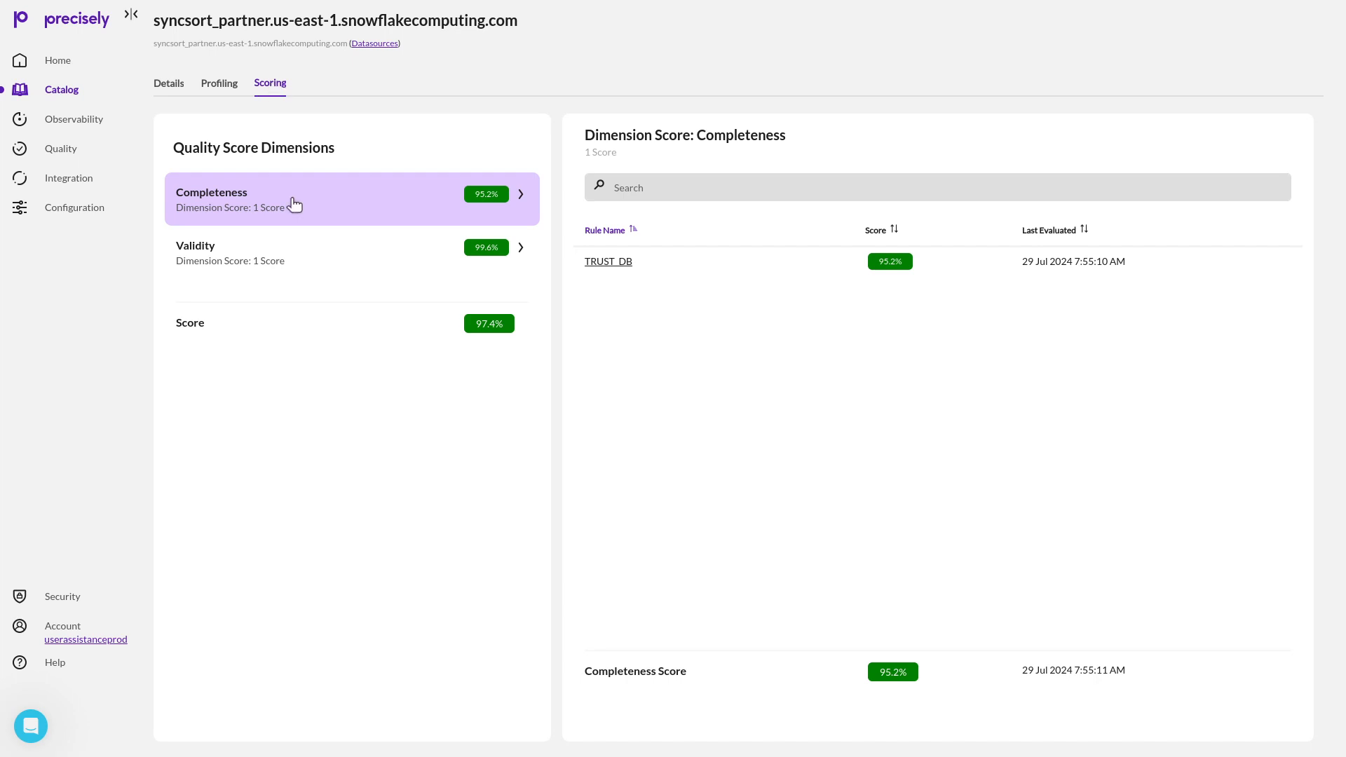
pyautogui.press('Tab')
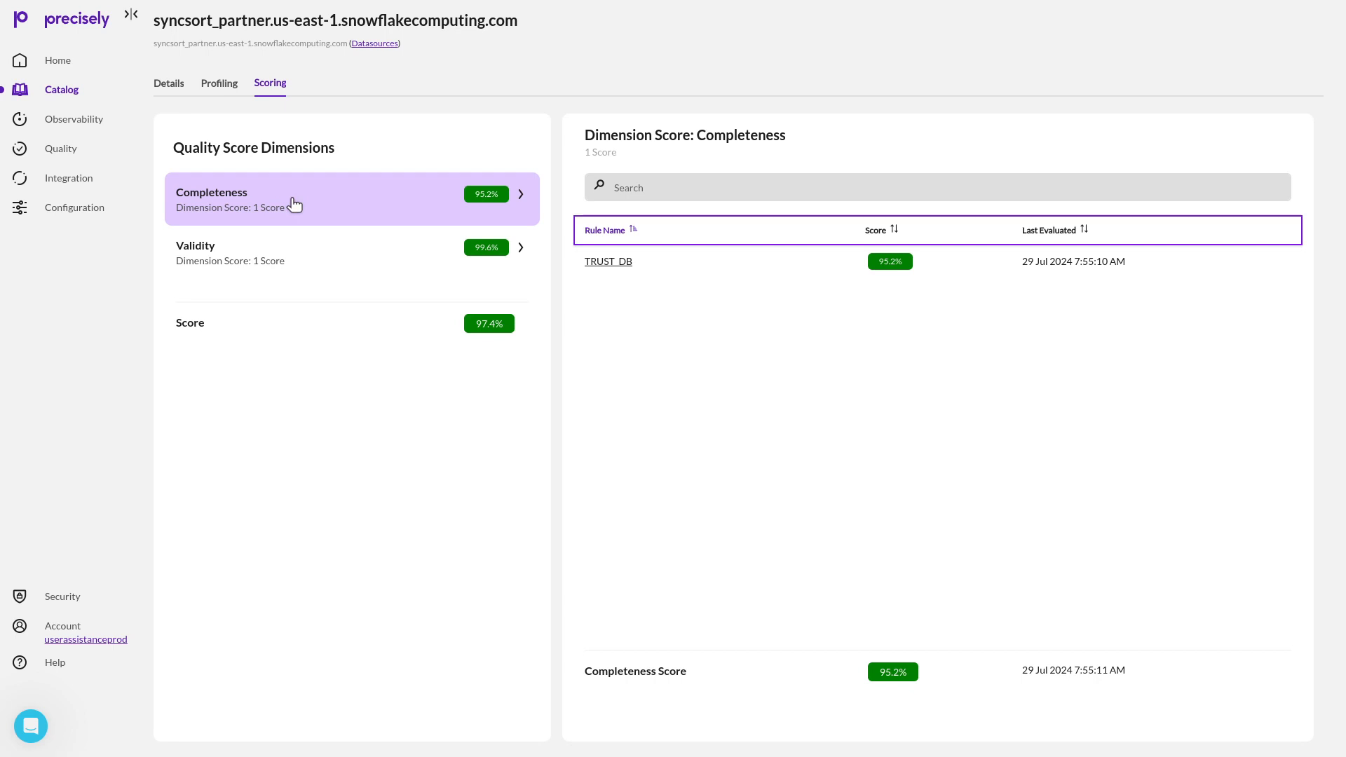
pyautogui.click(62, 92)
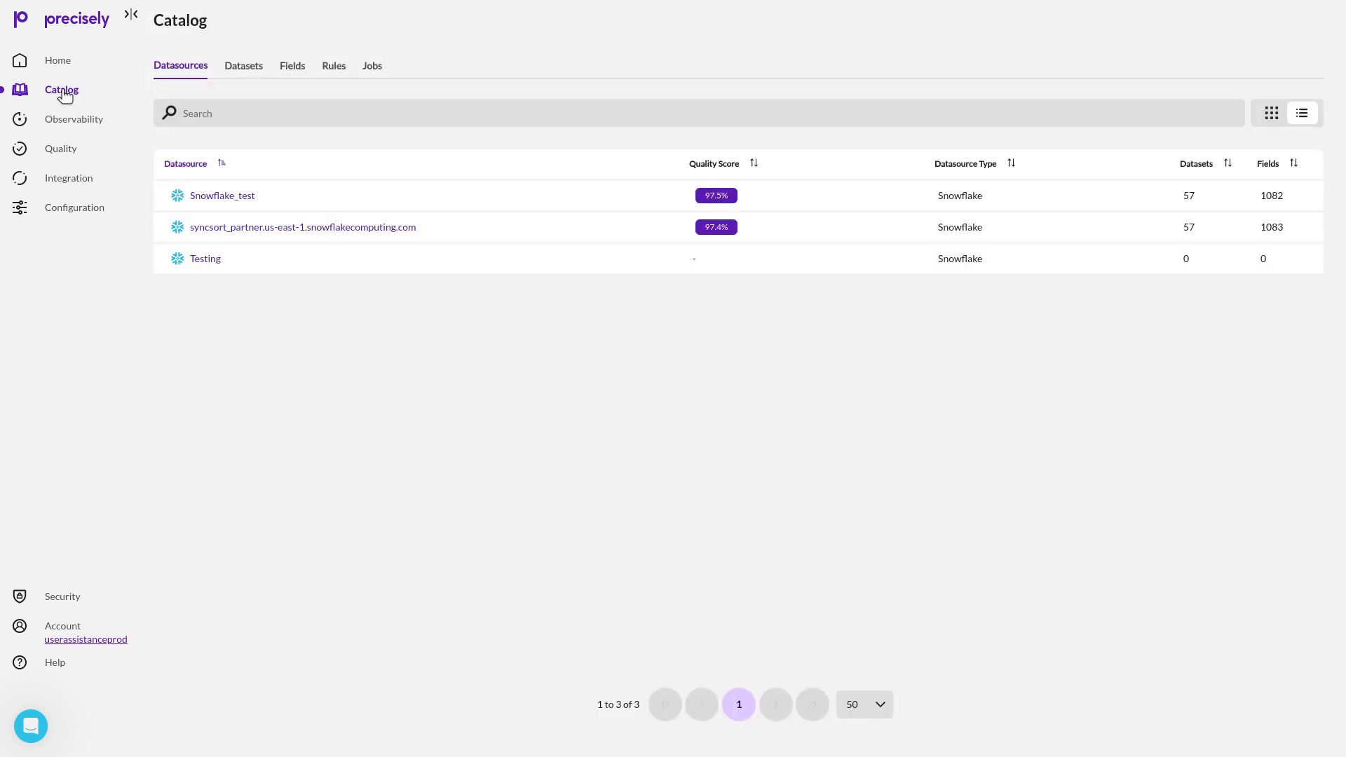
# Examine the Completeness and Validity scores of the CUSTOMER dataset from Snowflake_test, and return to the catalog.
pyautogui.click(242, 69)
pyautogui.scroll(-5, 242, 70)
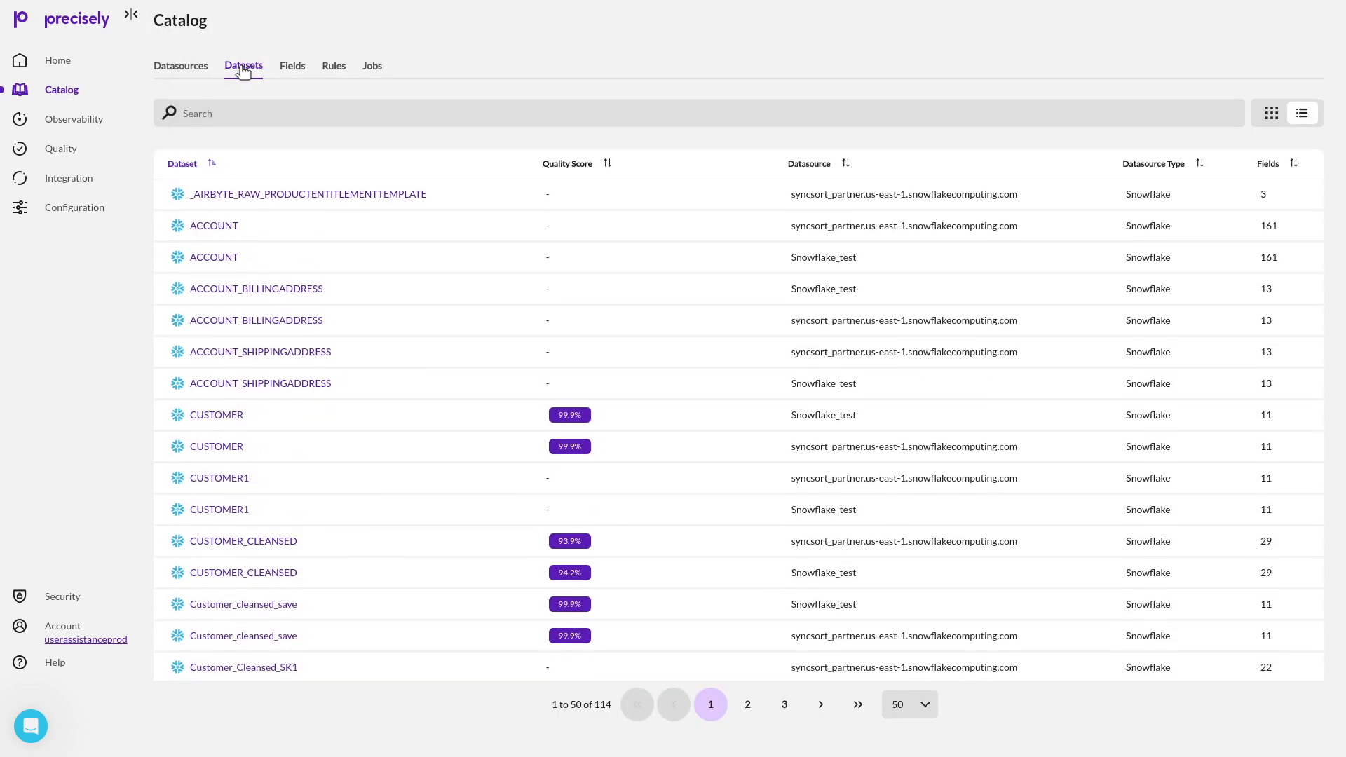
pyautogui.click(214, 415)
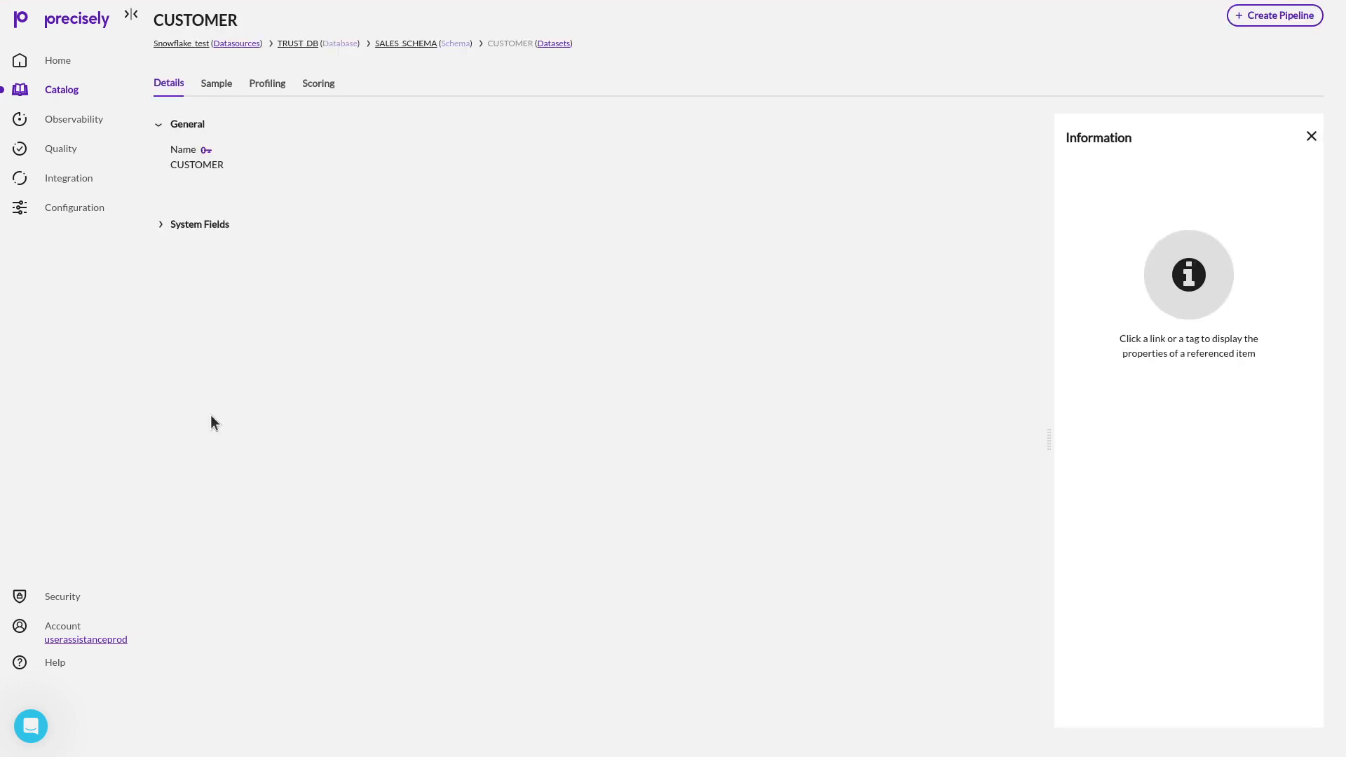
pyautogui.click(319, 84)
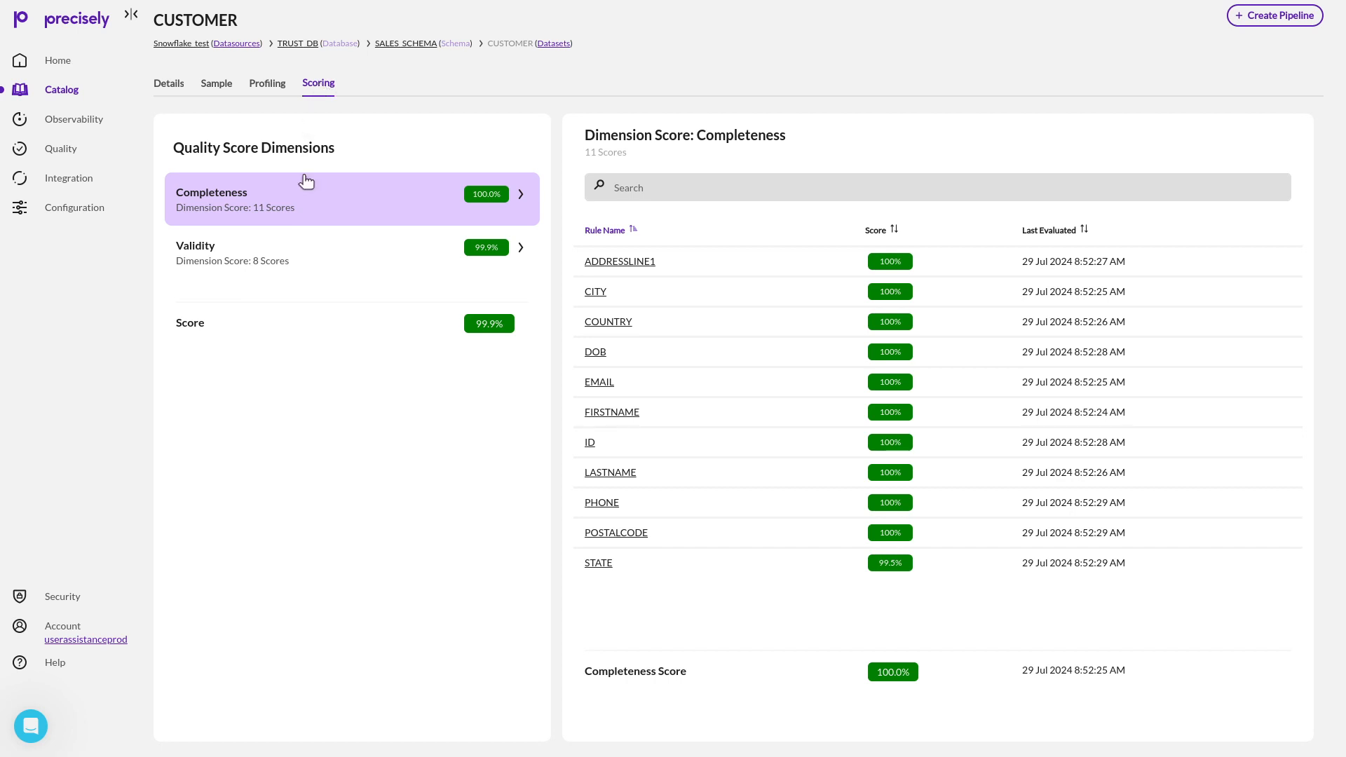
pyautogui.click(312, 255)
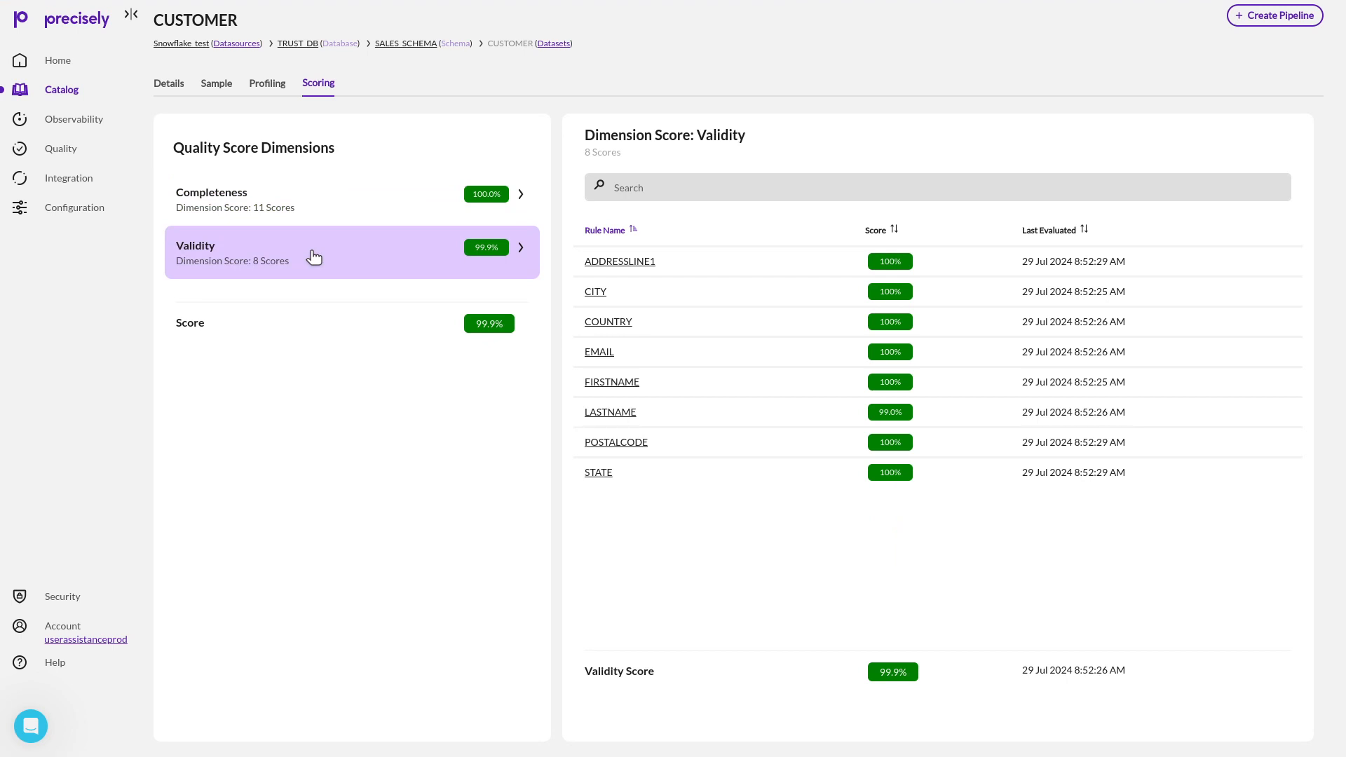
pyautogui.click(61, 93)
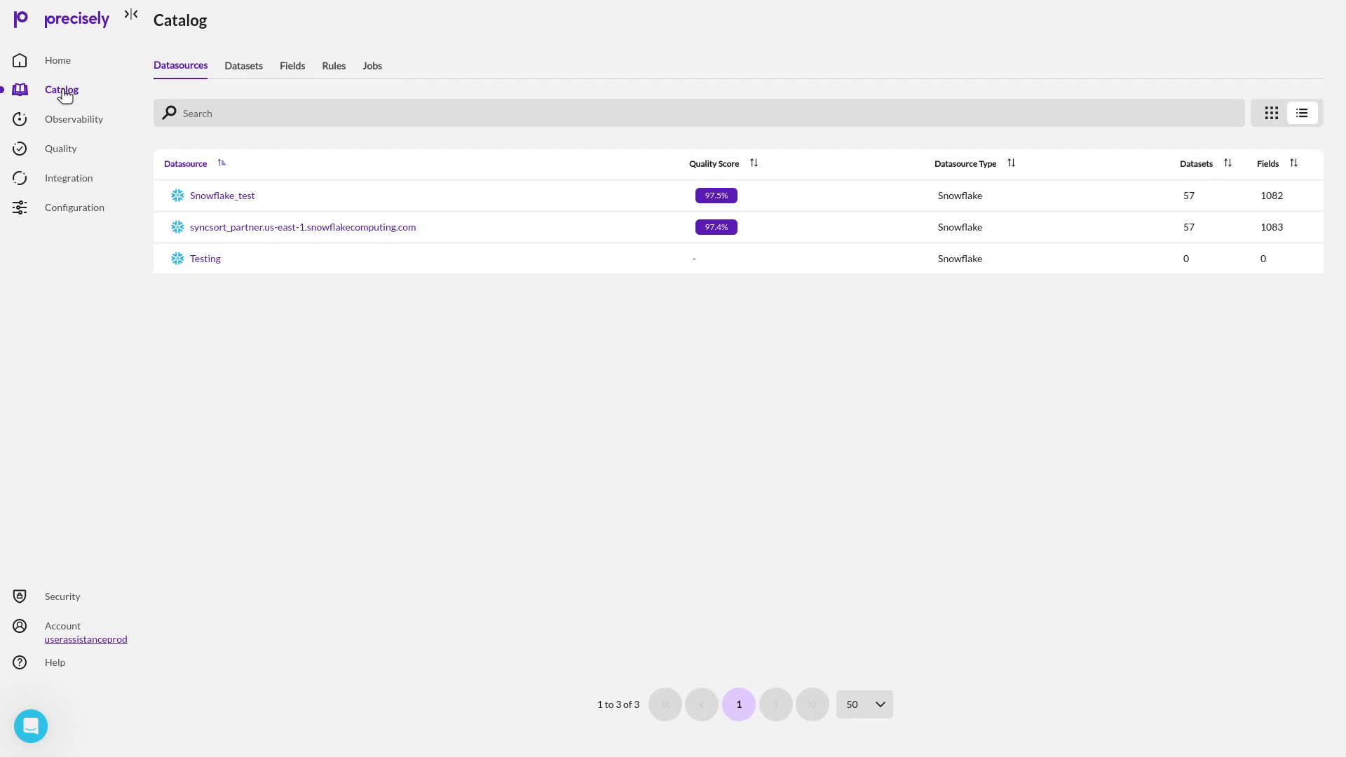
# Find the ABBREVIATIONS field of the MarkDemoData dataset, examine its Completeness and Validity scores, and return to the catalog.
pyautogui.click(293, 67)
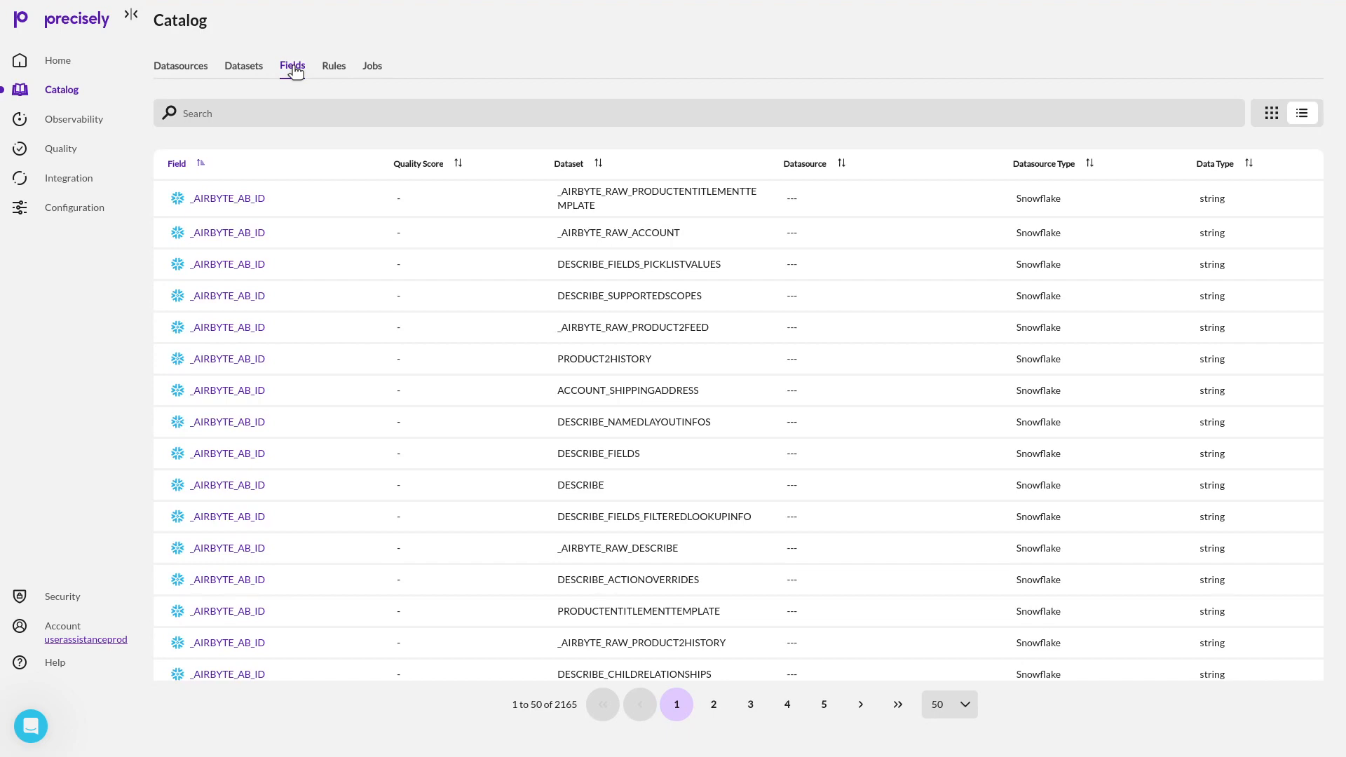
pyautogui.click(788, 704)
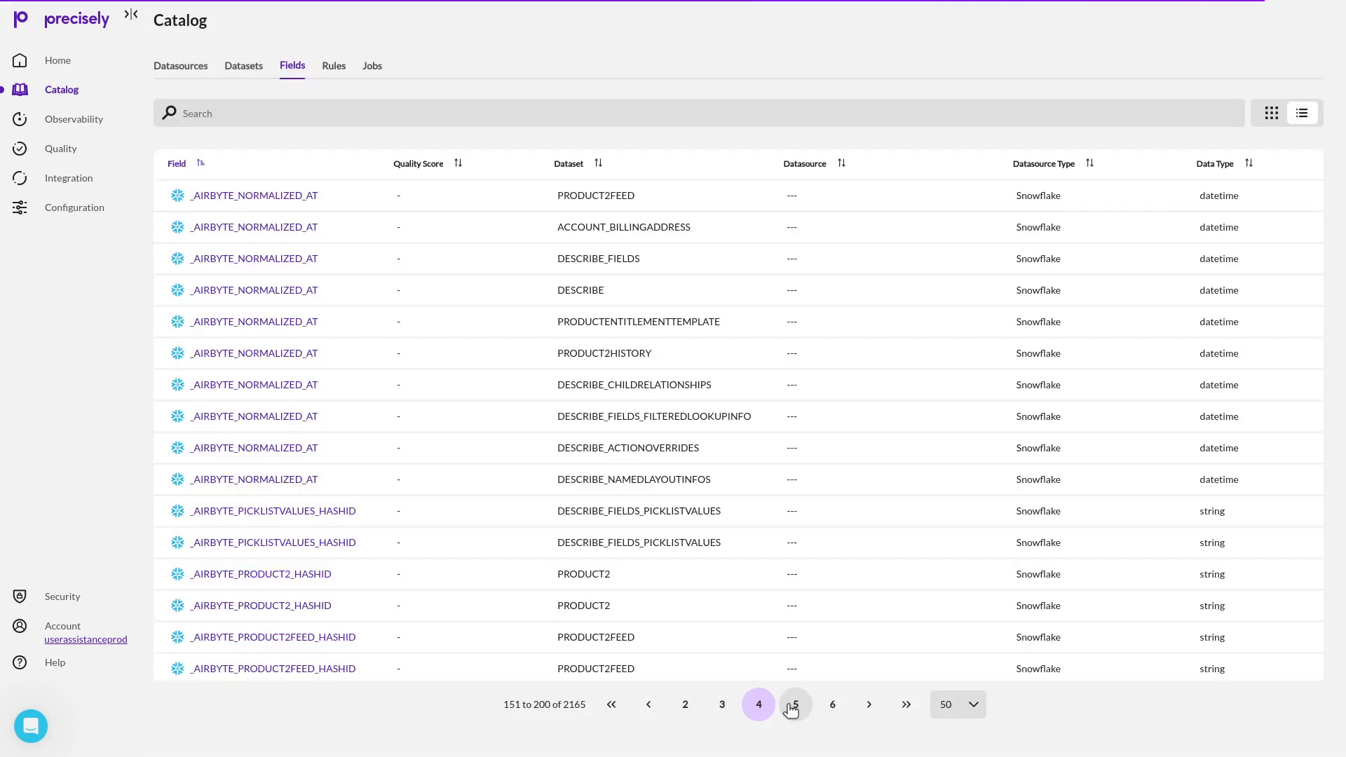
pyautogui.scroll(-8, 790, 709)
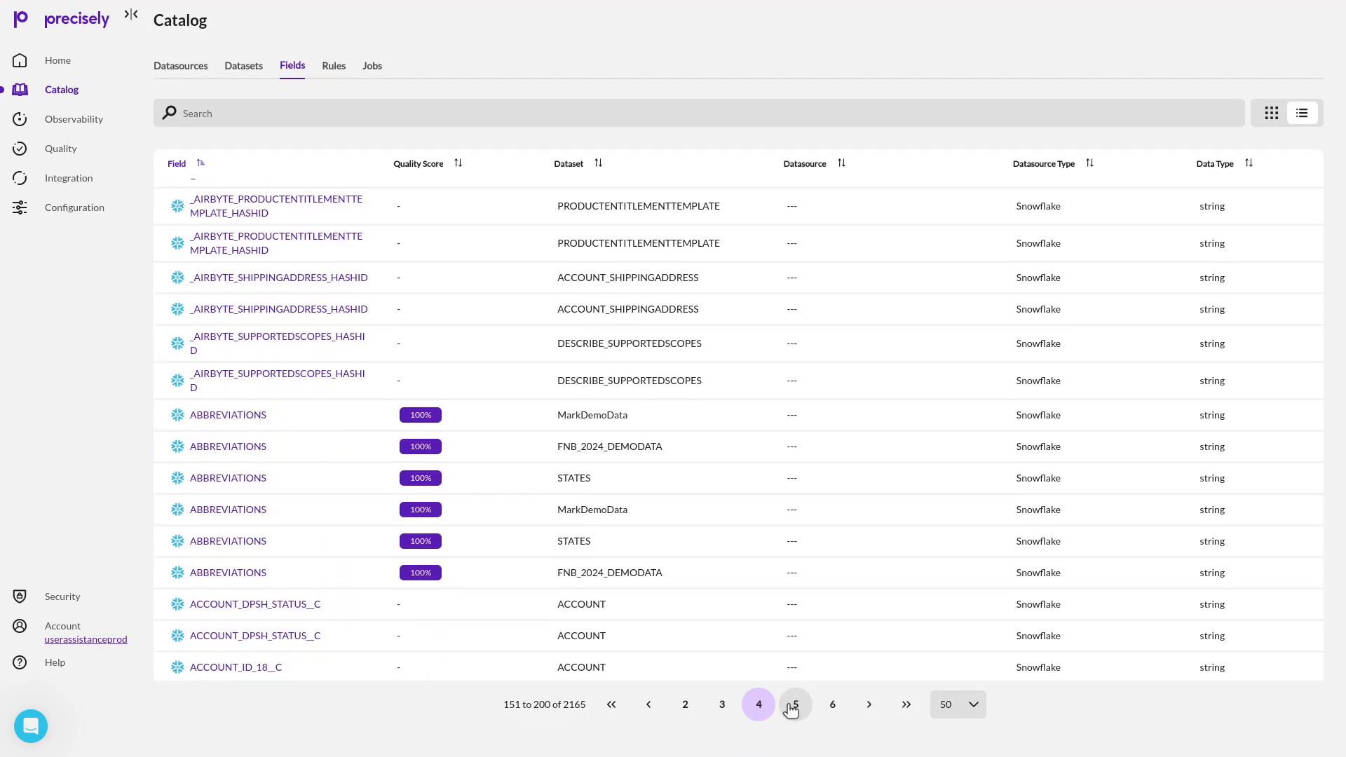
pyautogui.click(214, 419)
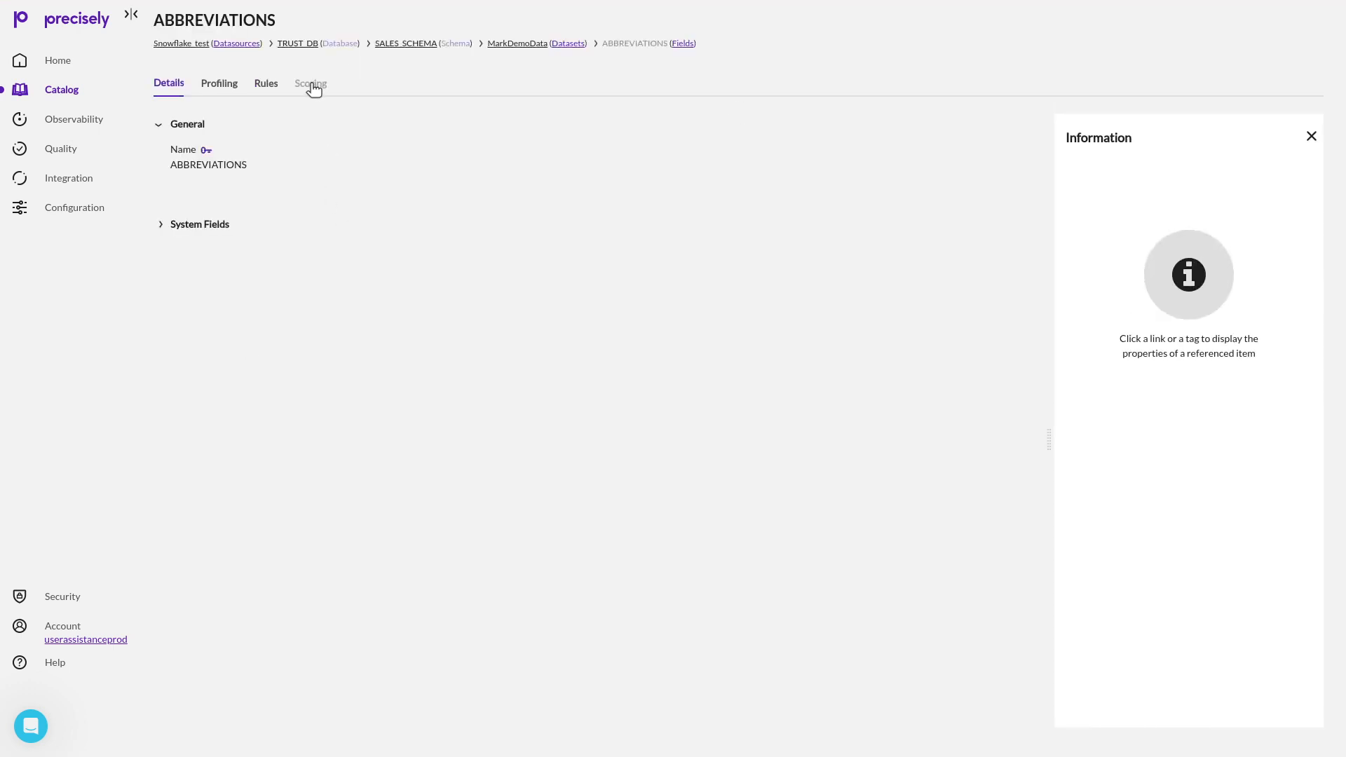
pyautogui.click(312, 85)
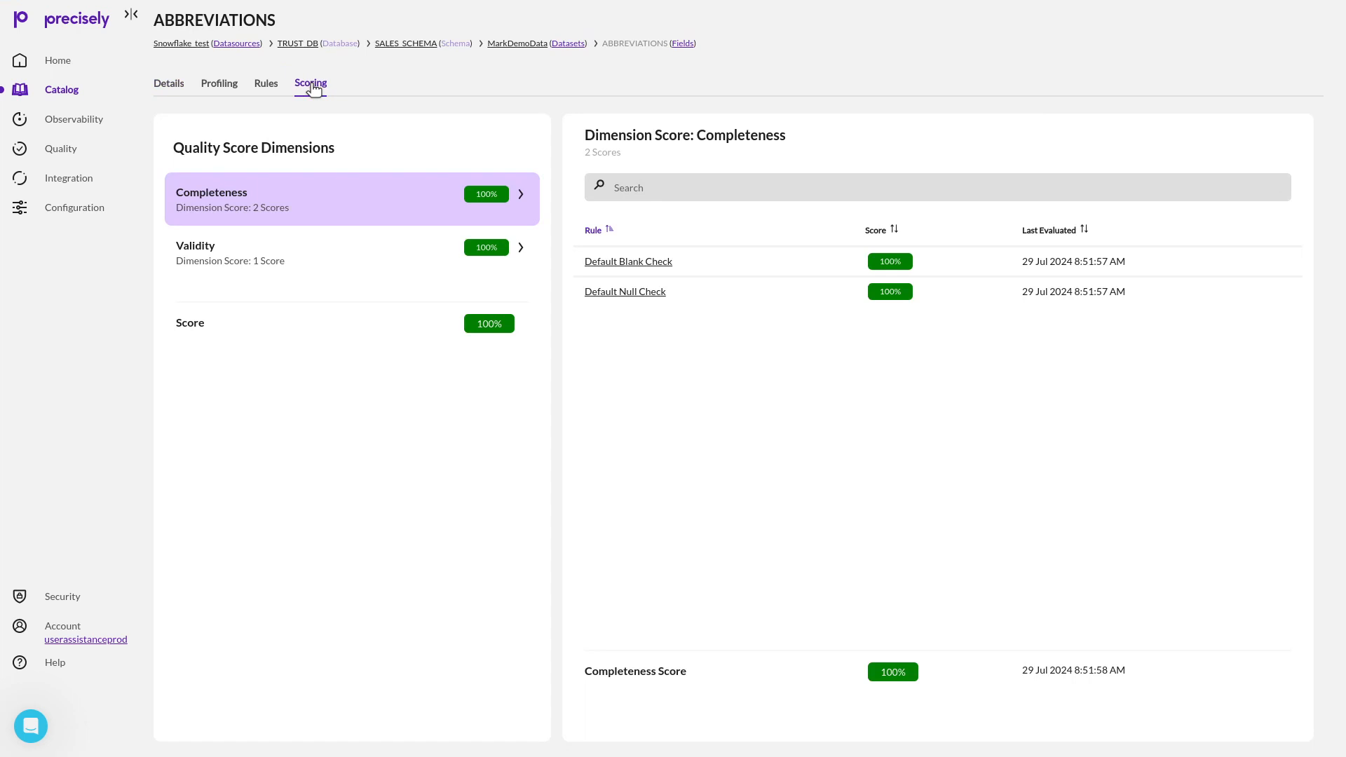
pyautogui.click(331, 265)
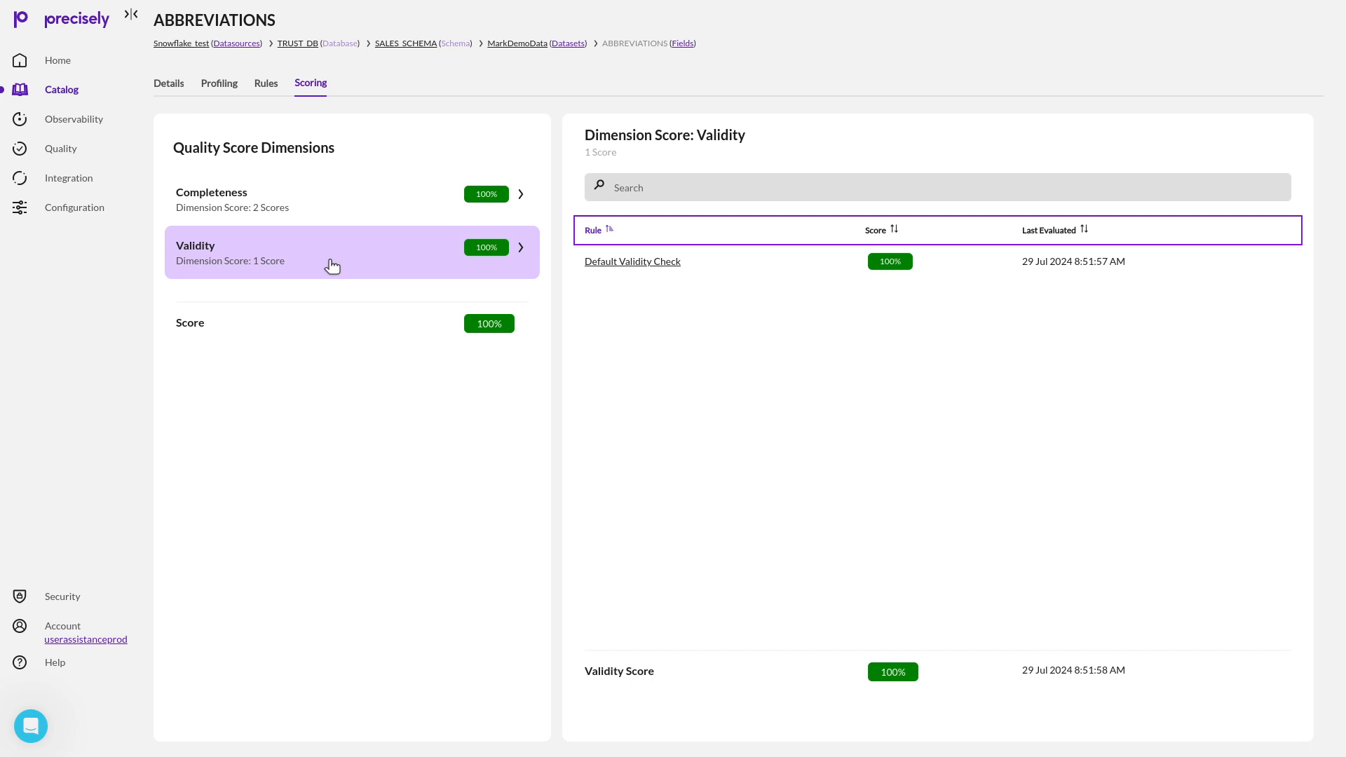
pyautogui.click(63, 93)
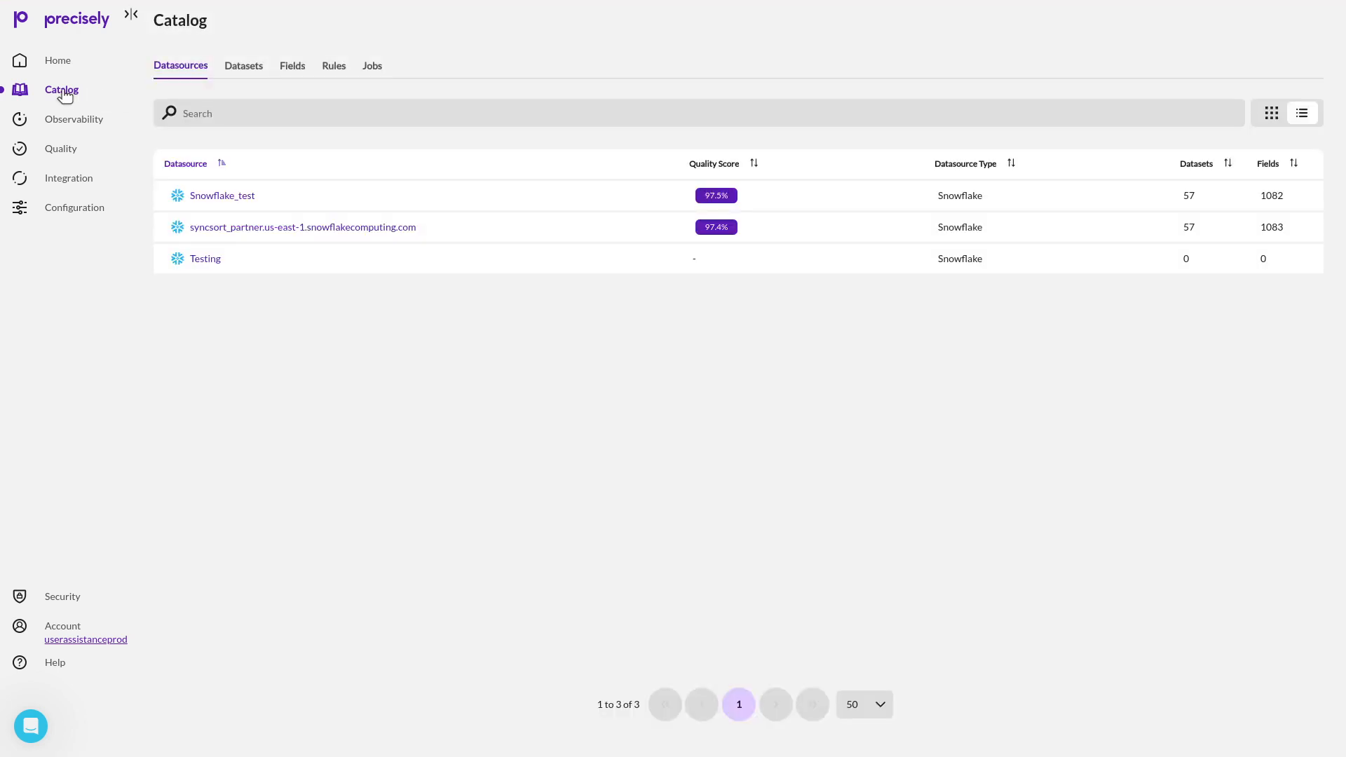